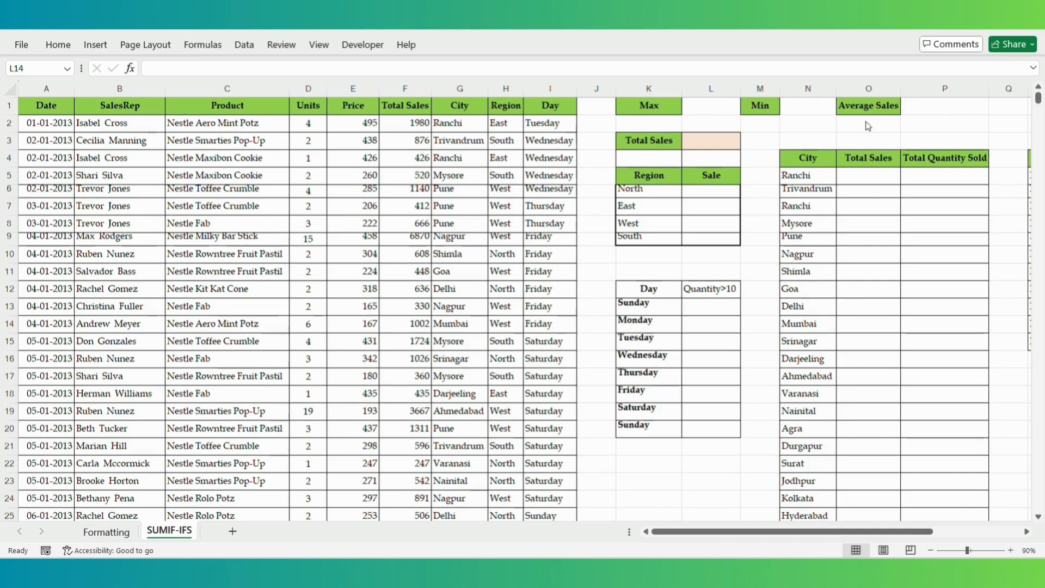
# - Enter =SUM(F:F) in the Total Sales cell to total column F (10226625)
pyautogui.click(690, 145)
pyautogui.click(690, 145)
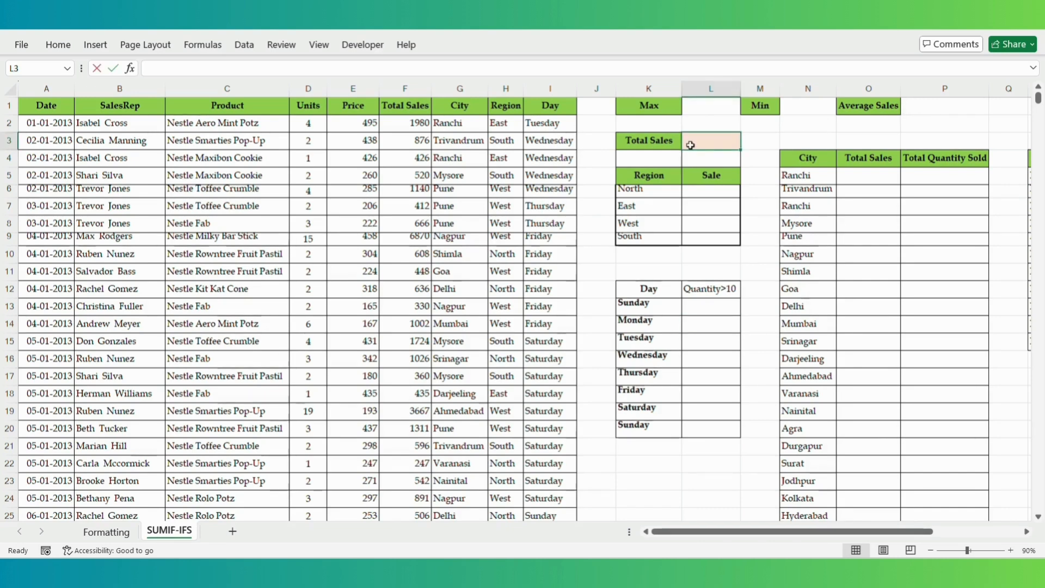
pyautogui.write('=')
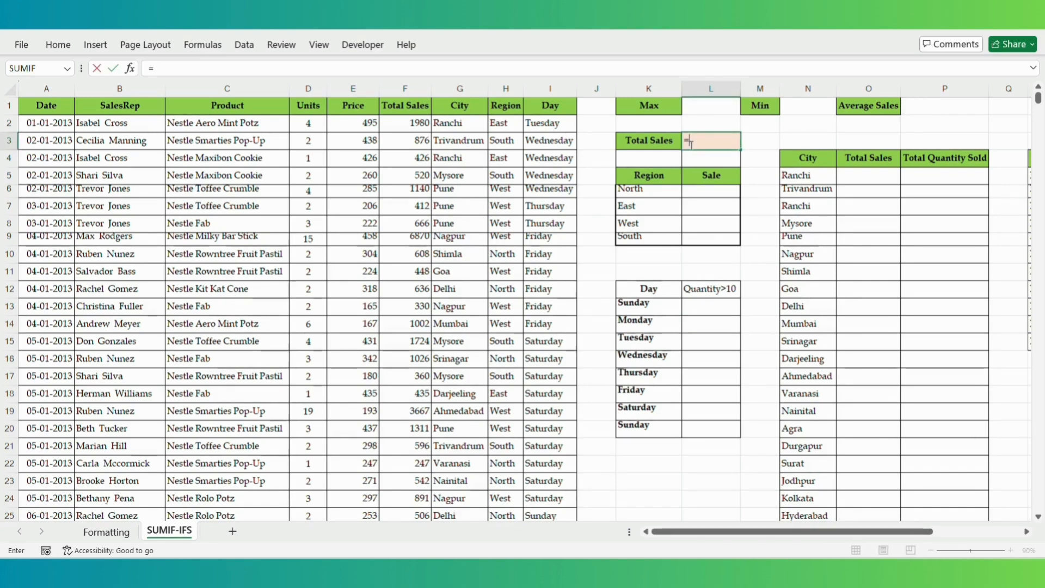
pyautogui.write('SUM(')
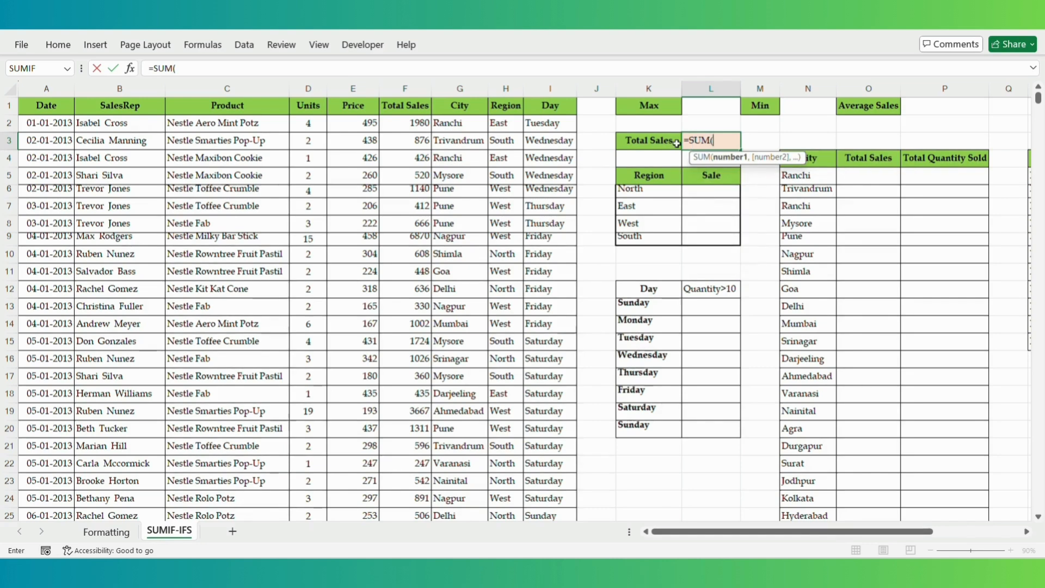
pyautogui.click(406, 89)
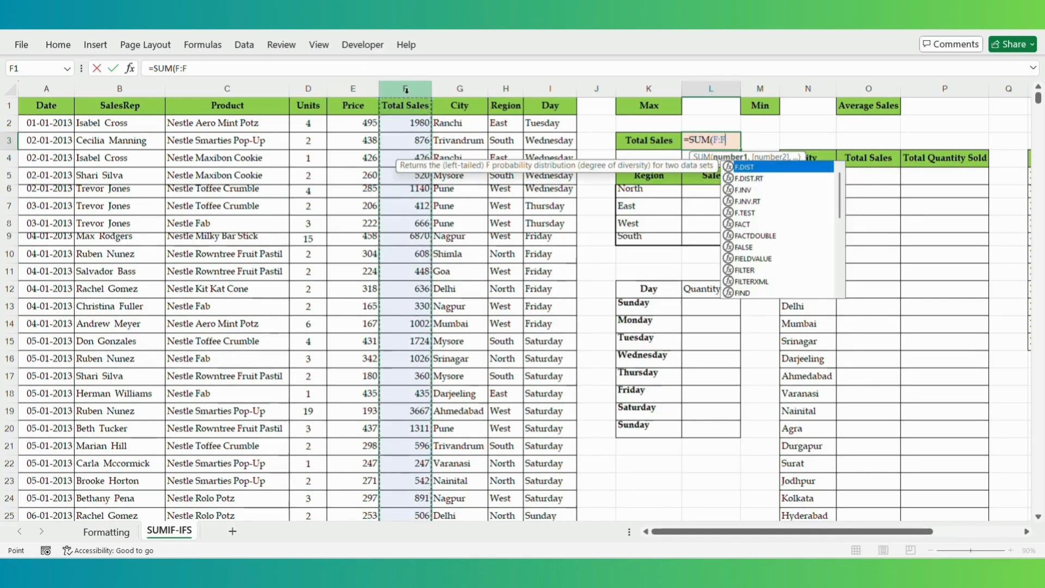
pyautogui.write(')')
pyautogui.press('Return')
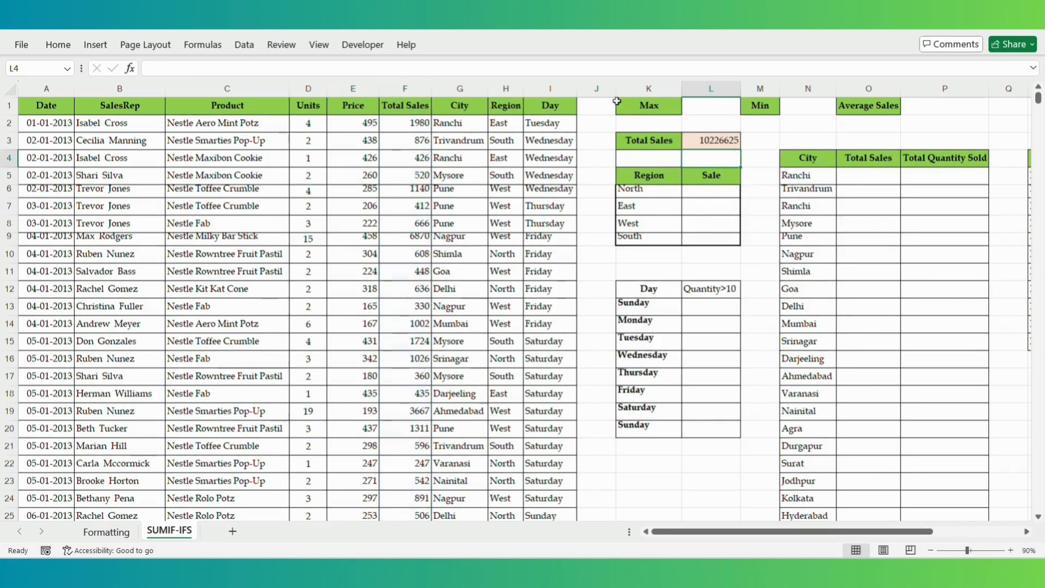
# - Enter =MAX(F:F) beside Max, giving 12175
pyautogui.click(702, 112)
pyautogui.write('=')
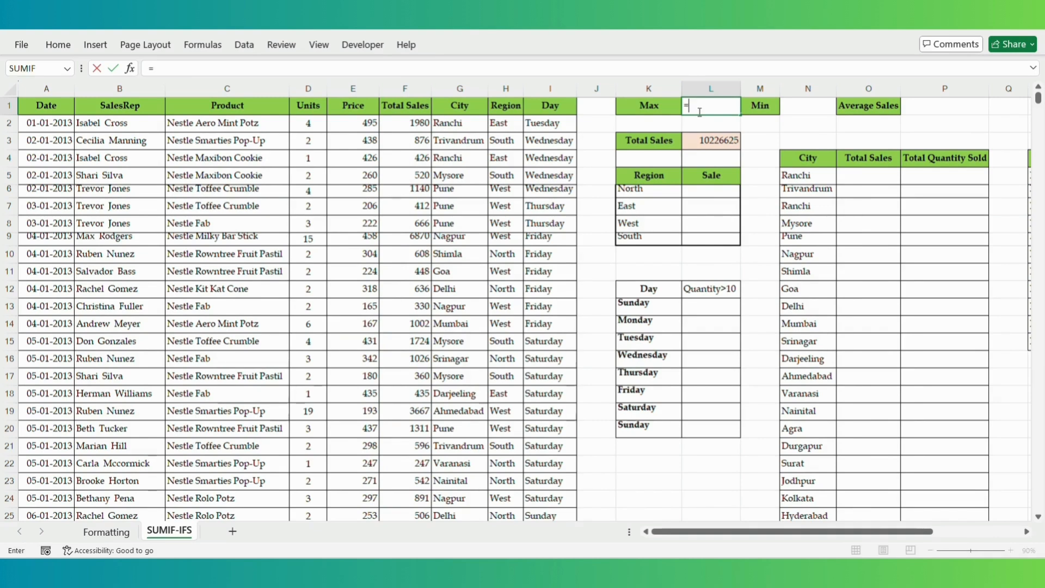
pyautogui.write('MAX(')
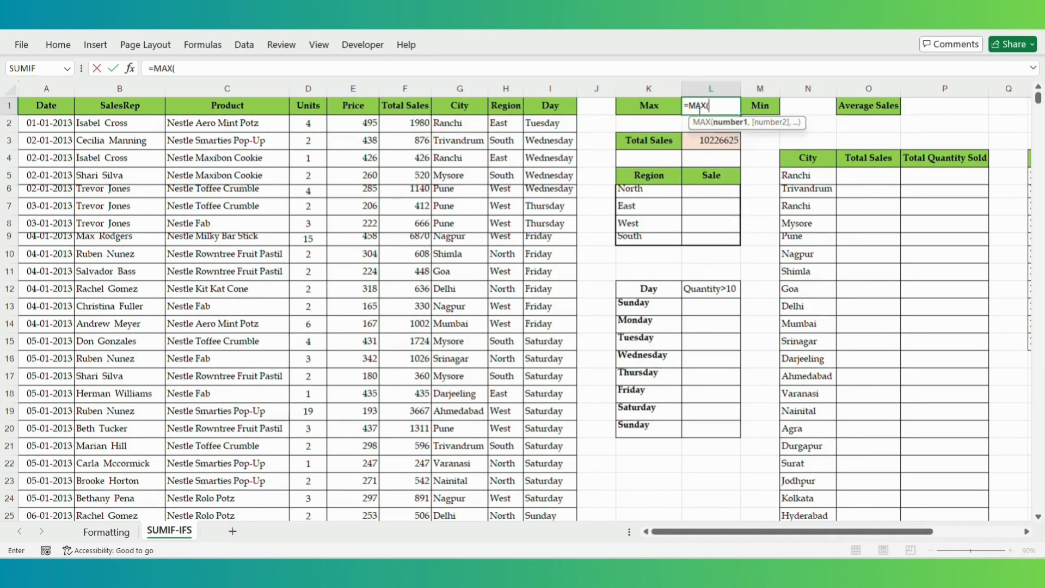
pyautogui.click(411, 88)
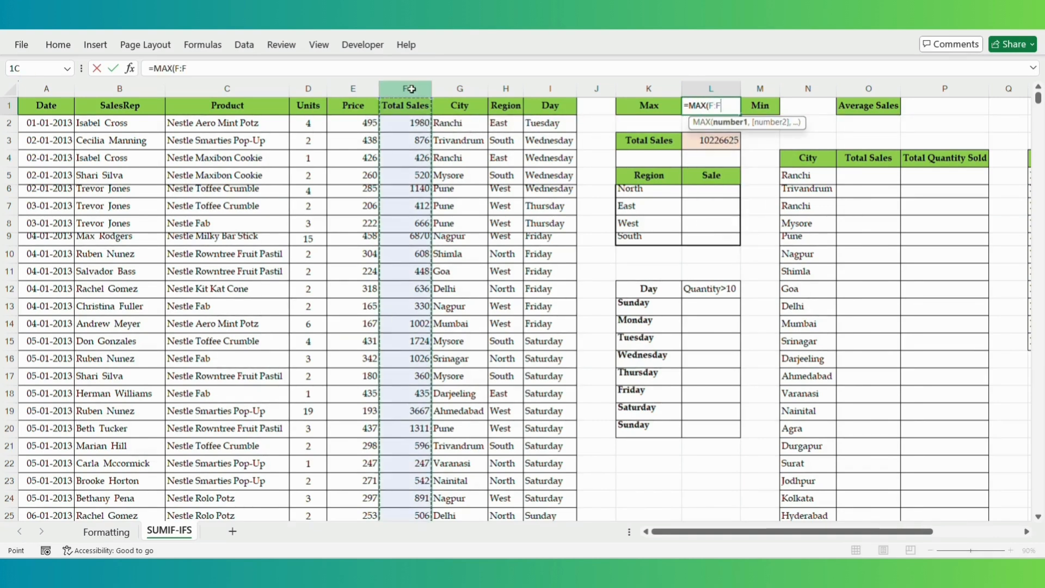
pyautogui.write(')')
pyautogui.press('Return')
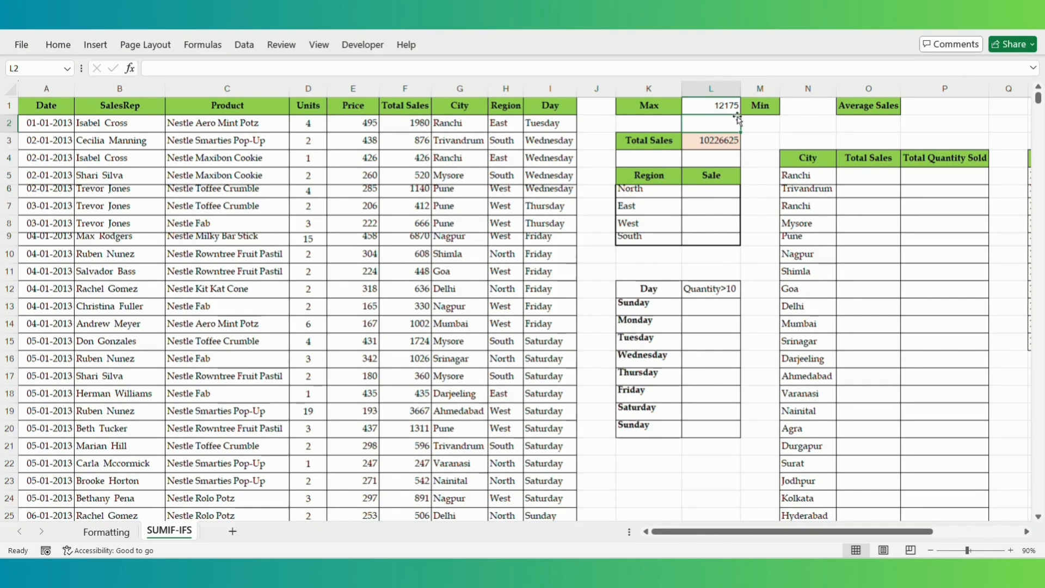
# - Enter =MIN(F:F) beside Min, giving 100
pyautogui.click(802, 105)
pyautogui.write('=')
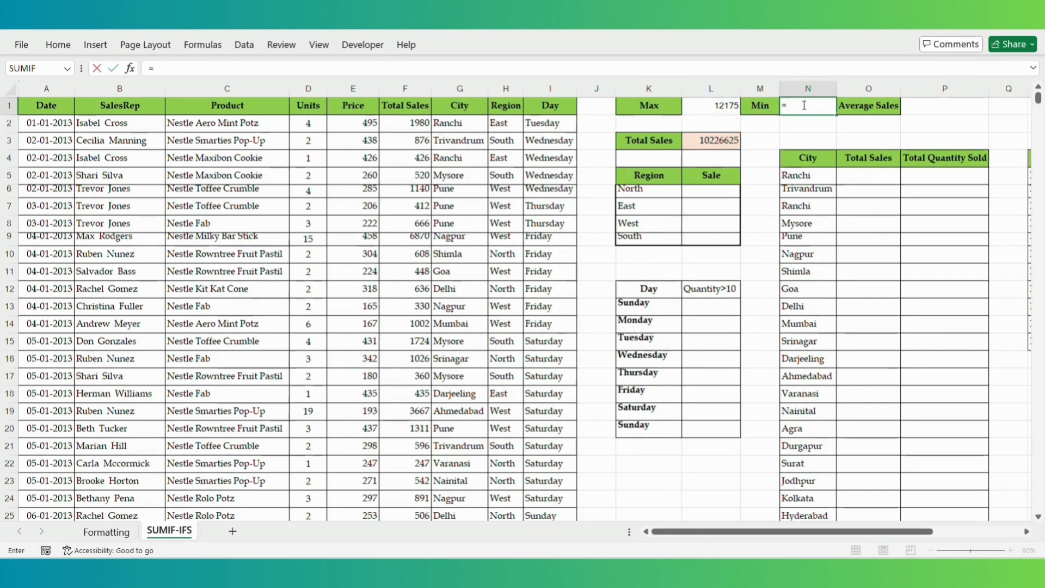
pyautogui.write('MIN(')
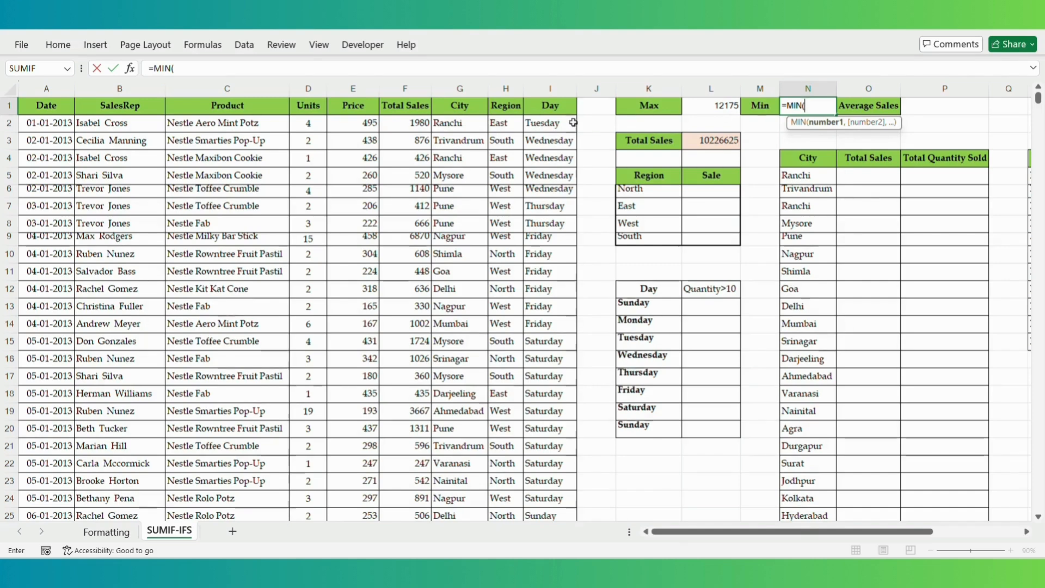
pyautogui.click(388, 90)
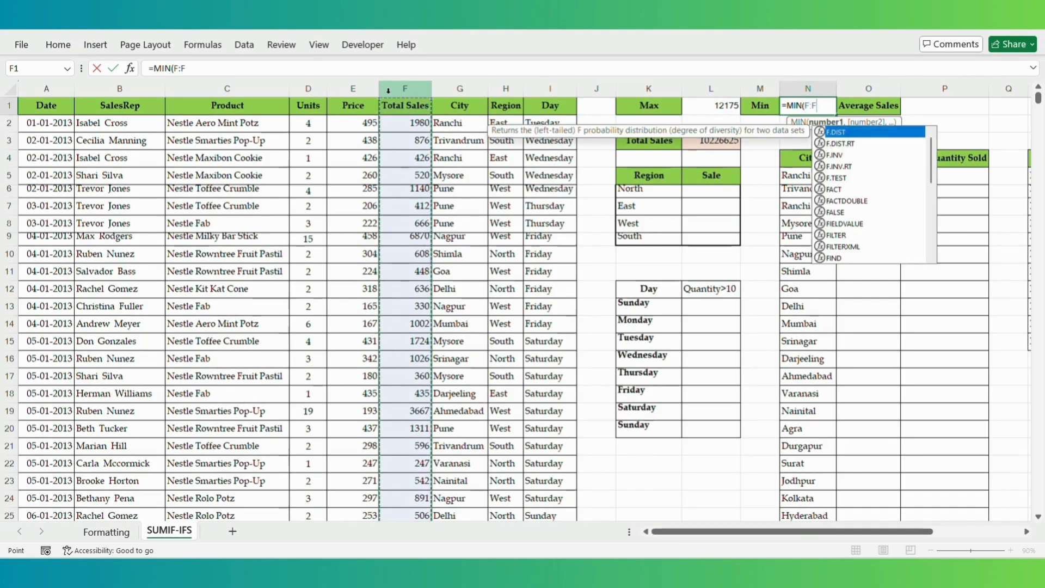
pyautogui.write(')')
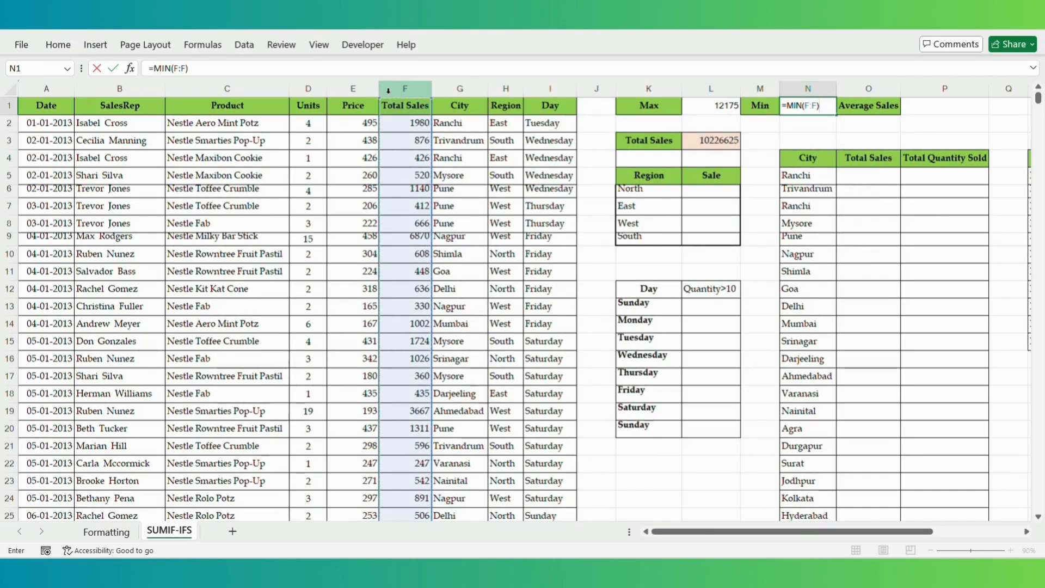
pyautogui.press('Return')
# - Enter =AVERAGE(F:F) beside Average Sales, giving 1022.6625
pyautogui.click(936, 106)
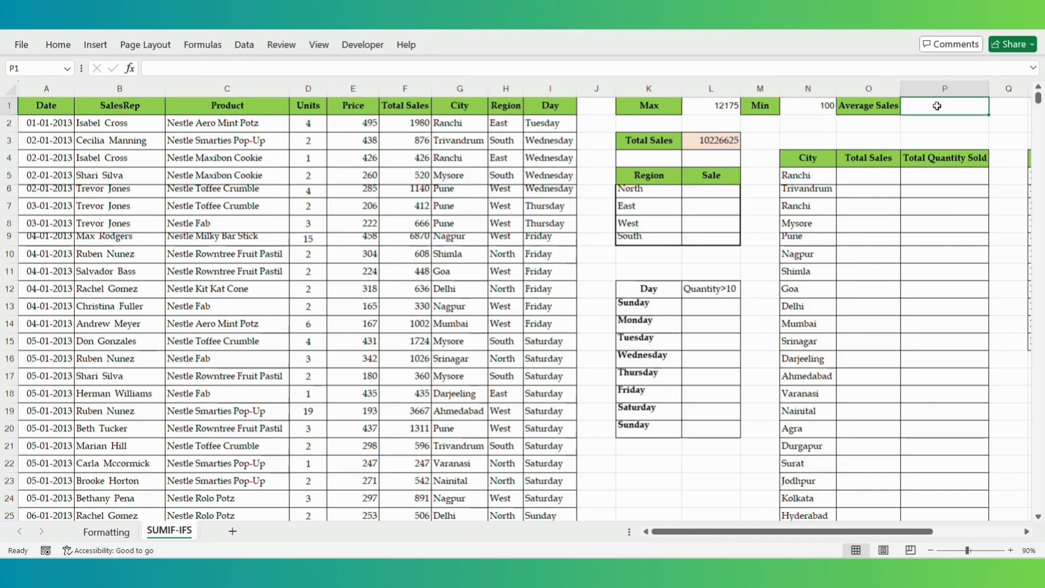
pyautogui.doubleClick(937, 106)
pyautogui.write('=AVE')
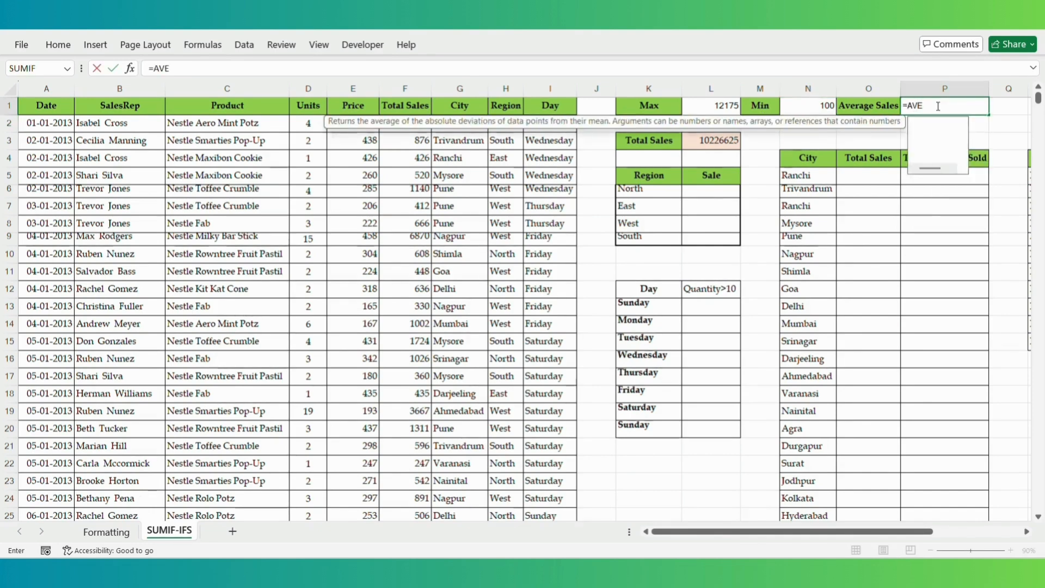
pyautogui.write('RAGE(')
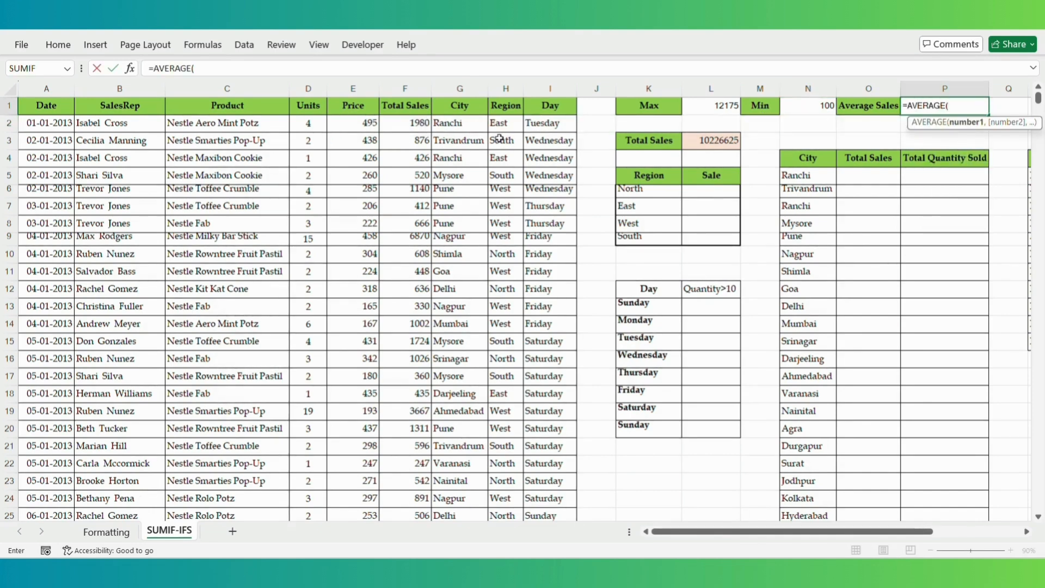
pyautogui.click(390, 87)
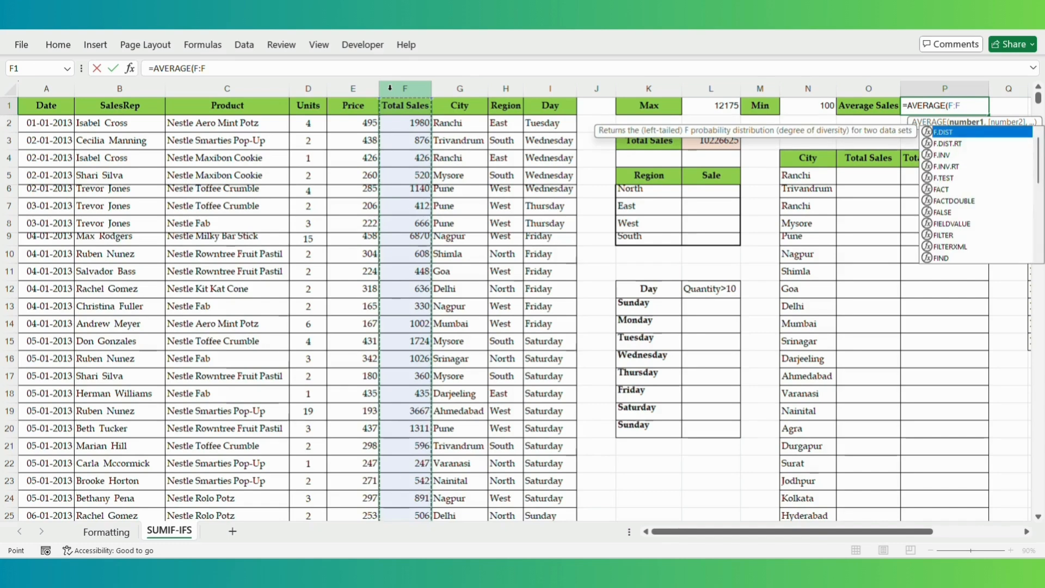
pyautogui.write(')')
pyautogui.press('Return')
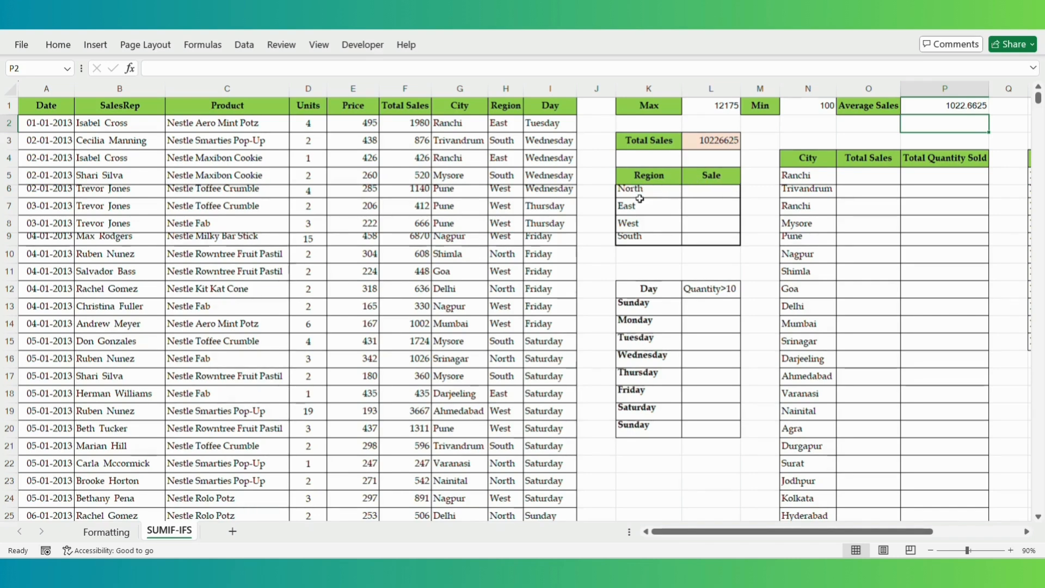
# - Enter =SUMIF(H:H,K6,F:F) in North's Sale cell L6
pyautogui.click(734, 188)
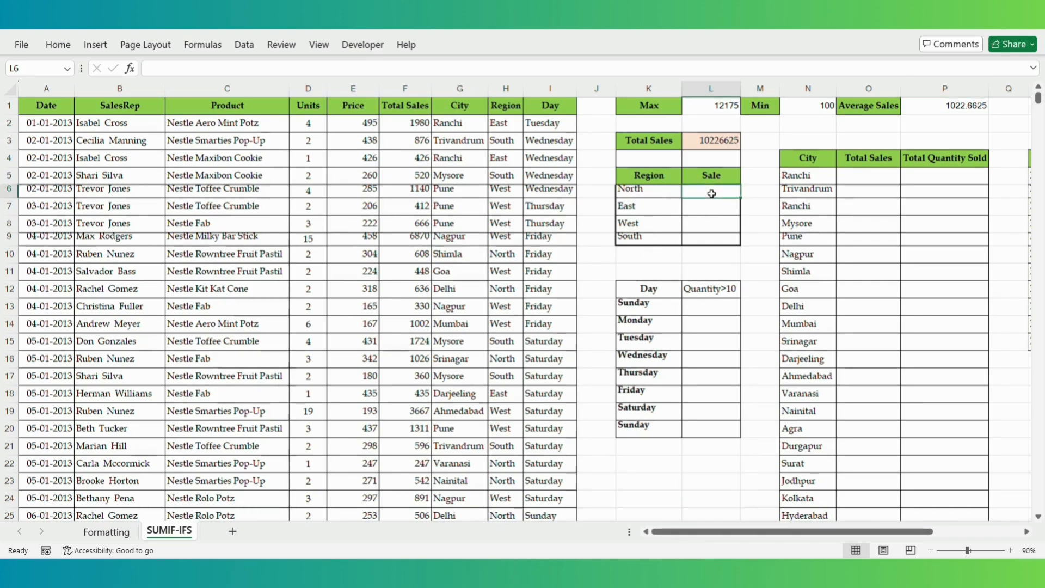
pyautogui.write('=SUMIF(')
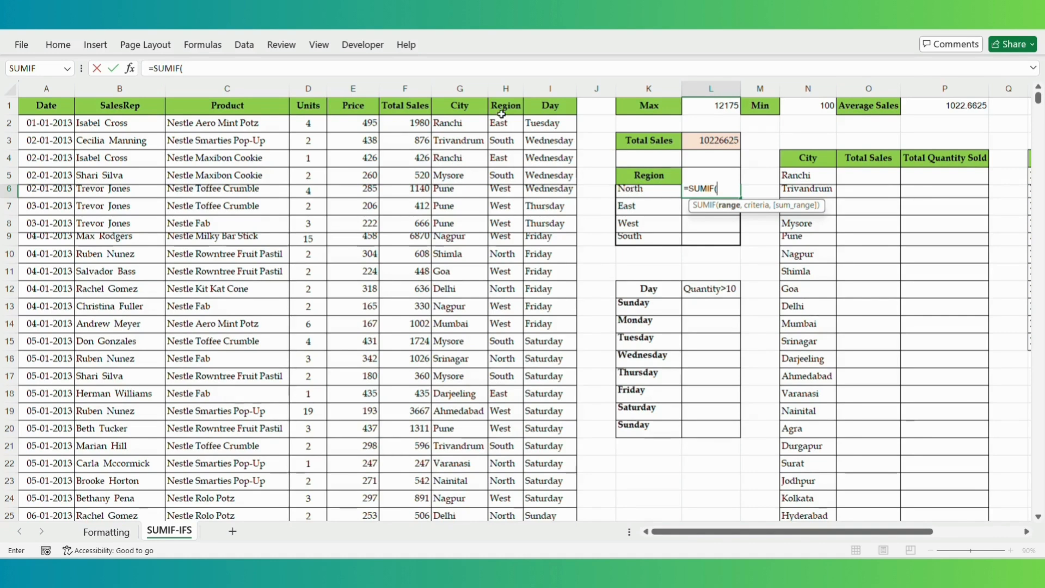
pyautogui.click(501, 88)
pyautogui.write(',')
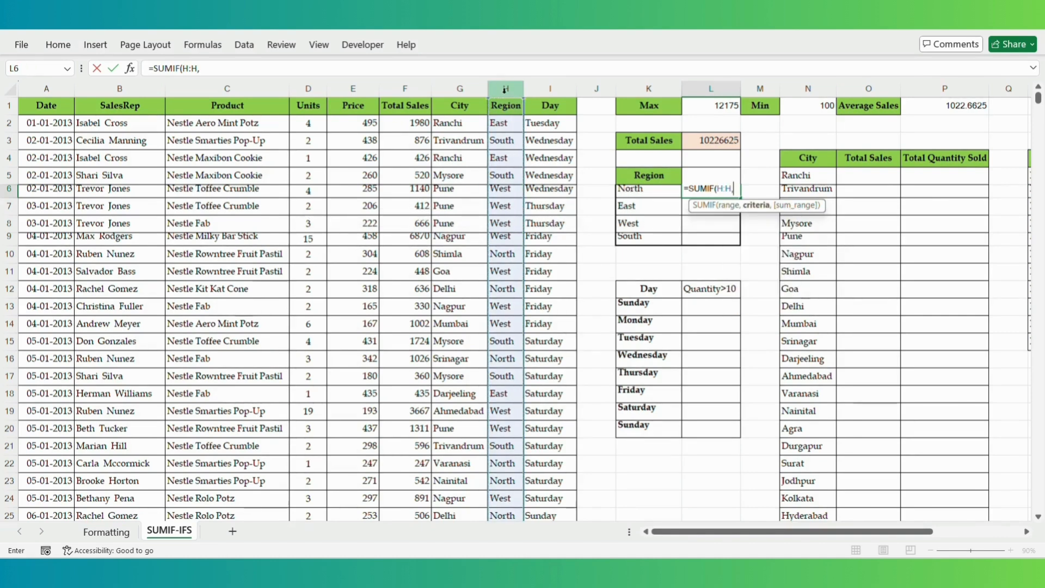
pyautogui.click(634, 193)
pyautogui.write(',')
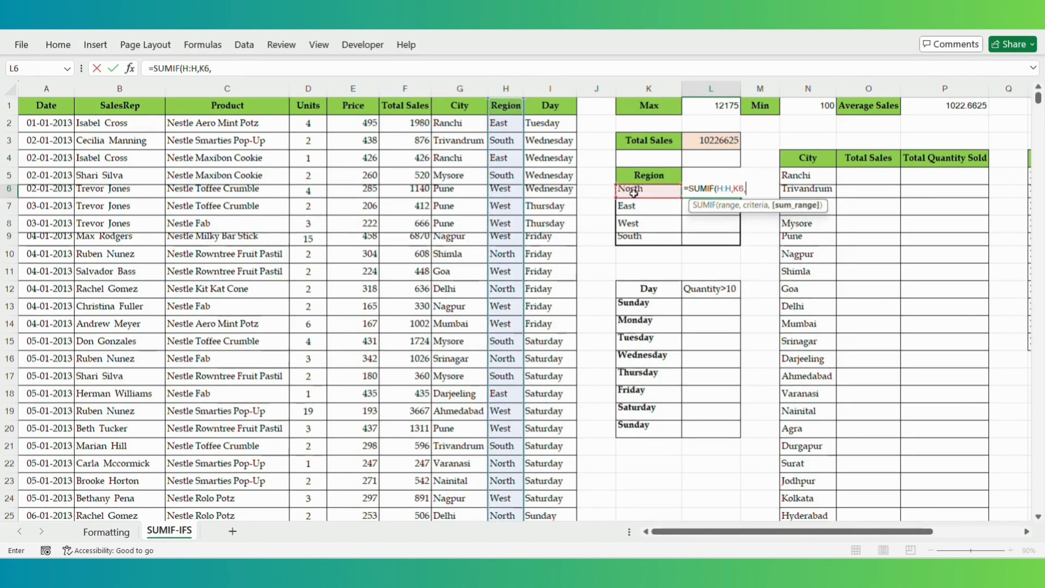
pyautogui.click(411, 89)
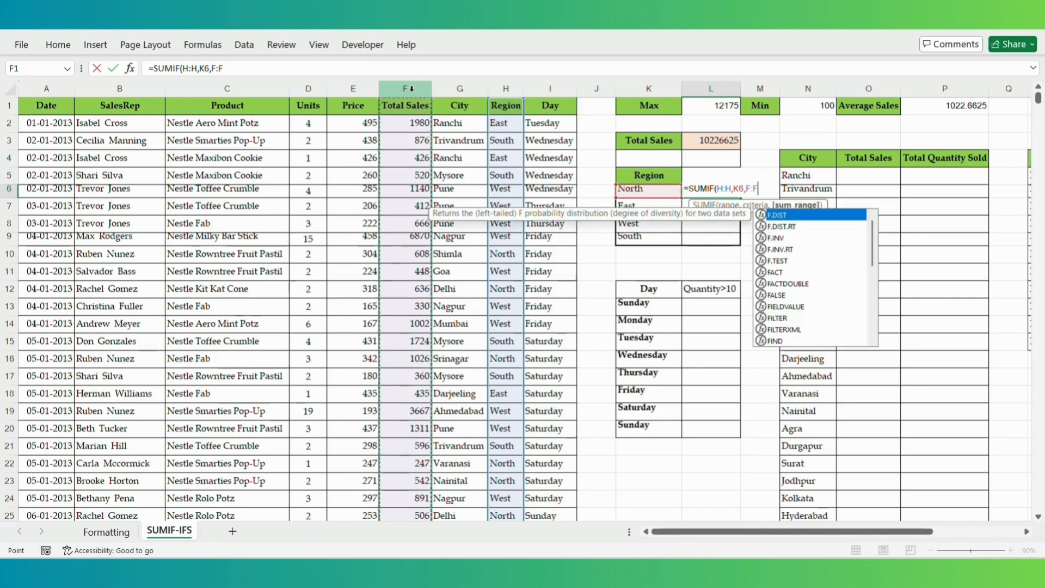
pyautogui.press('Return')
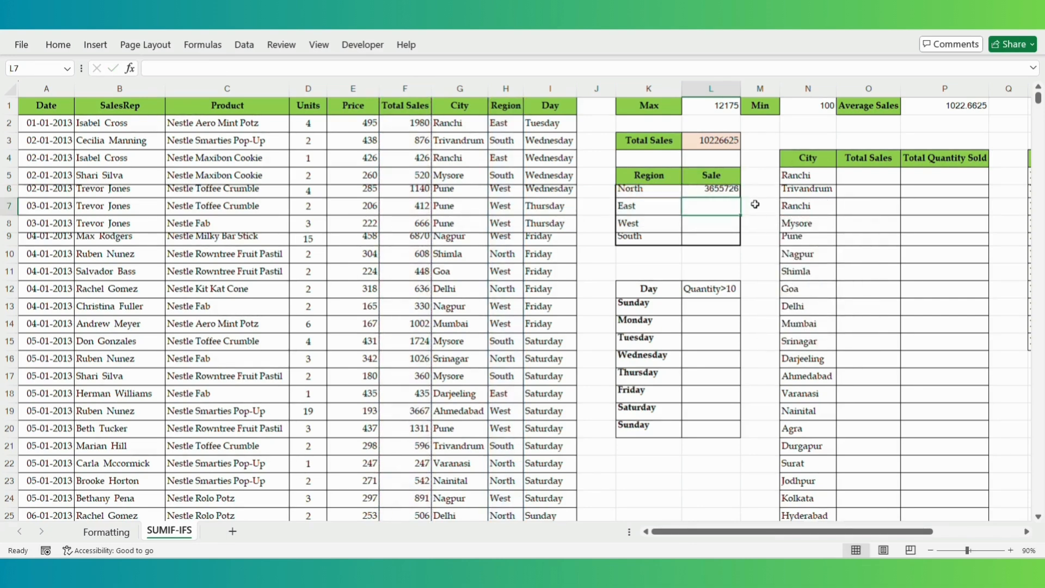
# - Fill the region formula down to South (East 1671823, West 3118347, South 1780729)
pyautogui.click(731, 190)
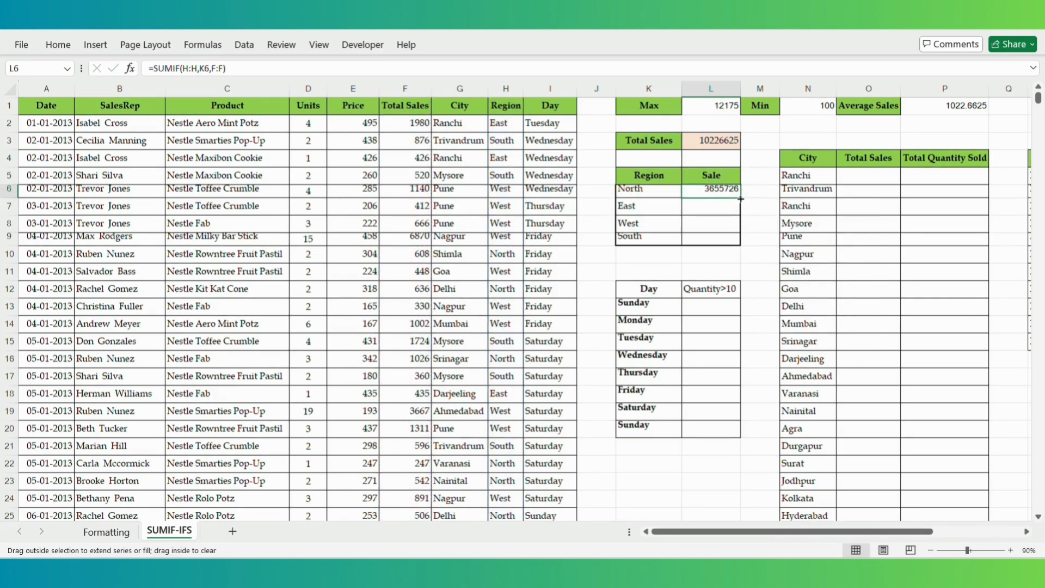
pyautogui.moveTo(740, 199); pyautogui.dragTo(739, 243)
pyautogui.click(753, 220)
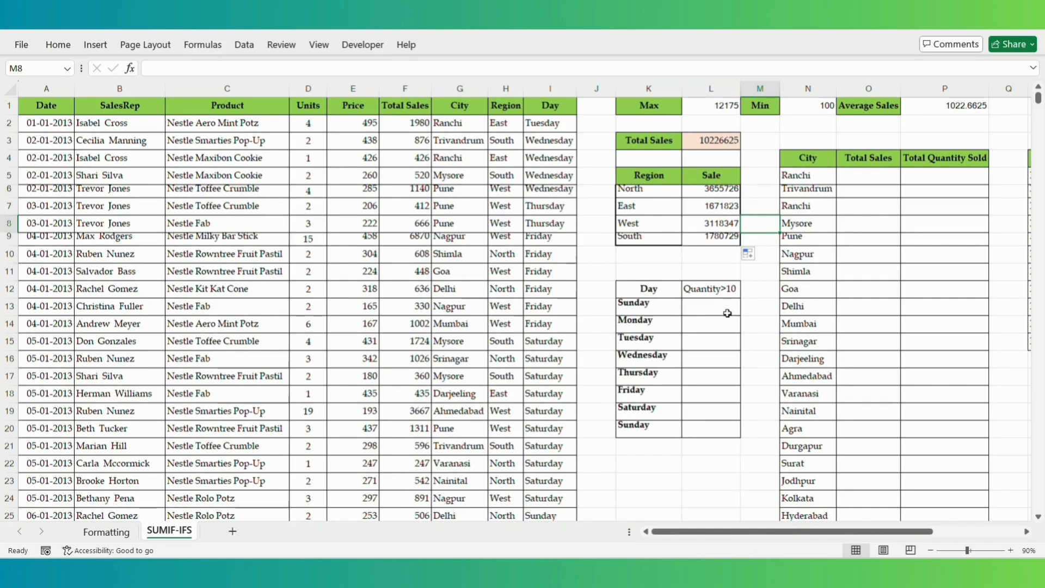
pyautogui.click(710, 308)
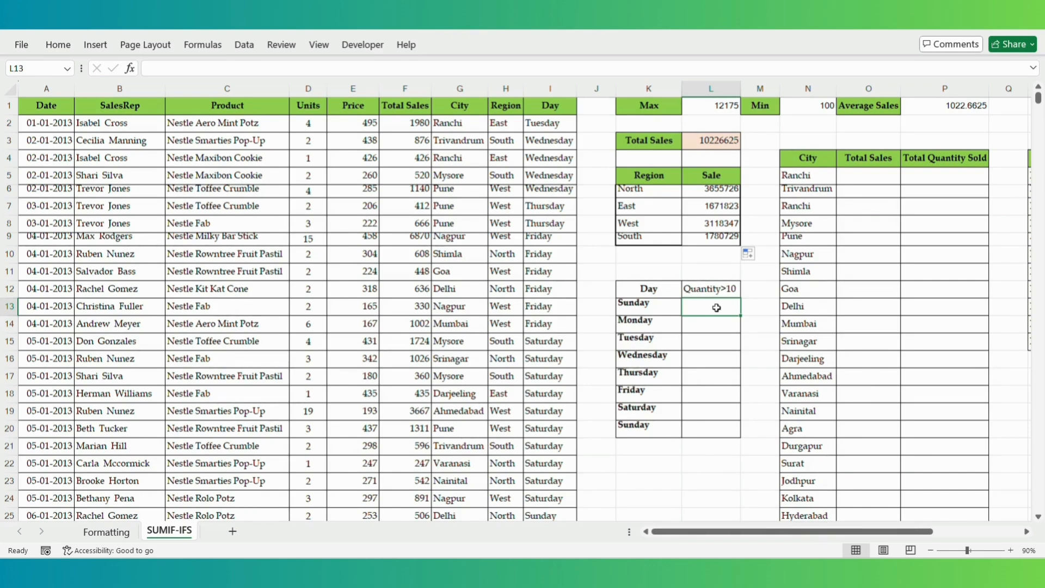
# - Enter =SUMIFS(F:F,I:I,K13,D:D,">10") in L13 for Sunday
pyautogui.write('=SUMIFS(')
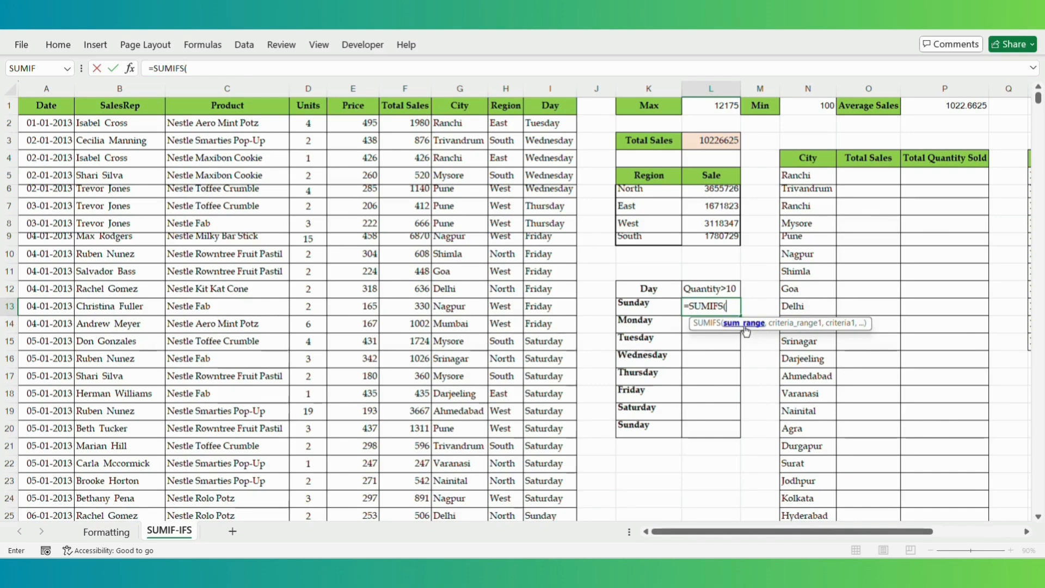
pyautogui.doubleClick(711, 323)
pyautogui.click(391, 87)
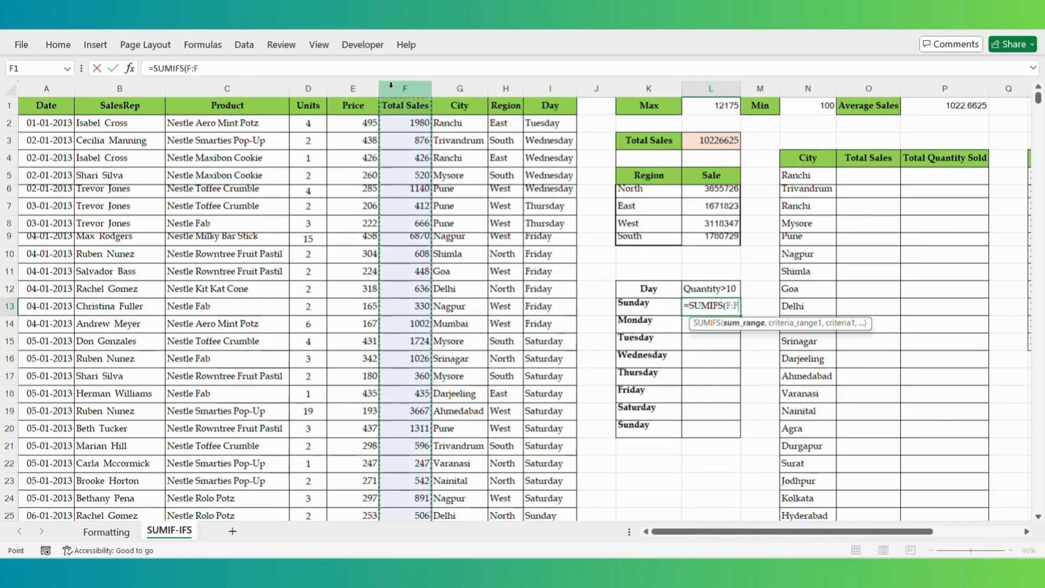
pyautogui.write(',')
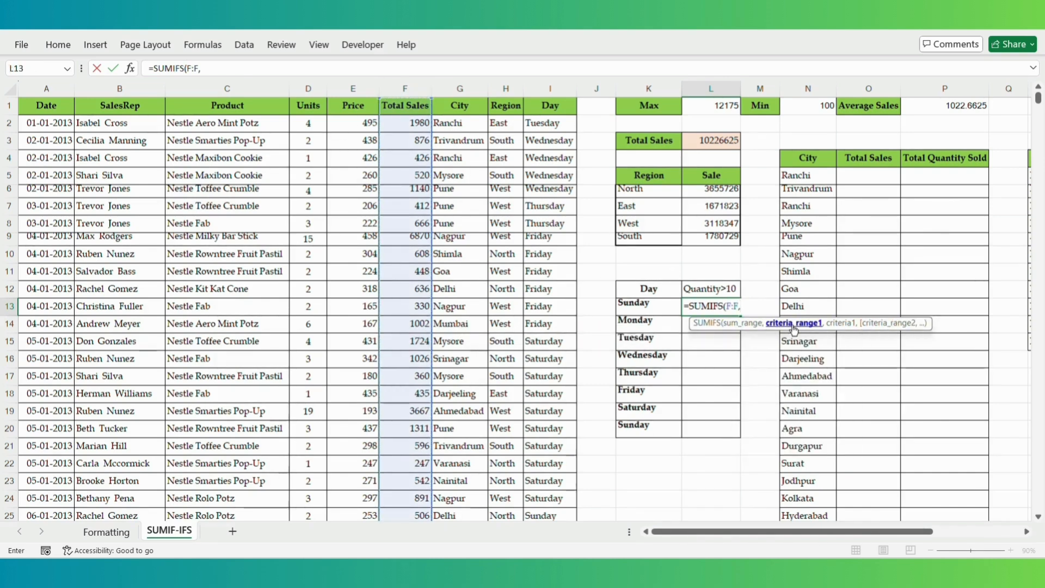
pyautogui.click(549, 88)
pyautogui.write(',')
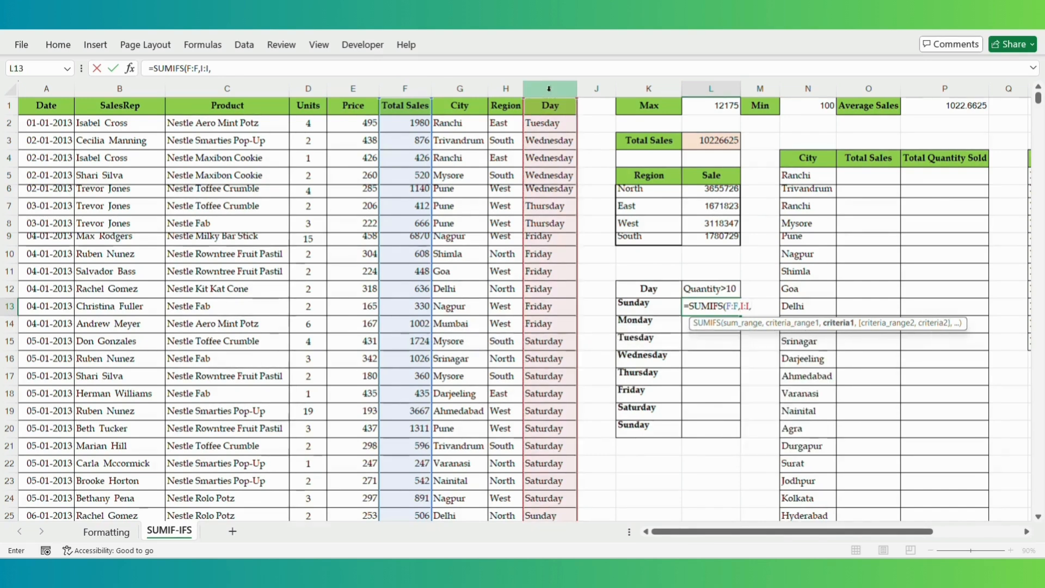
pyautogui.click(651, 308)
pyautogui.write(',')
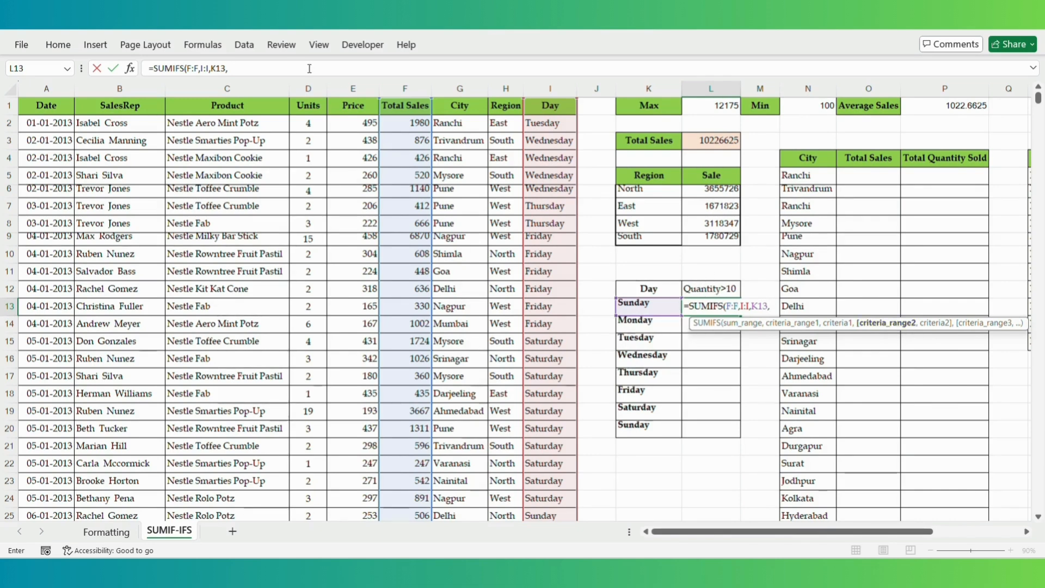
pyautogui.click(308, 87)
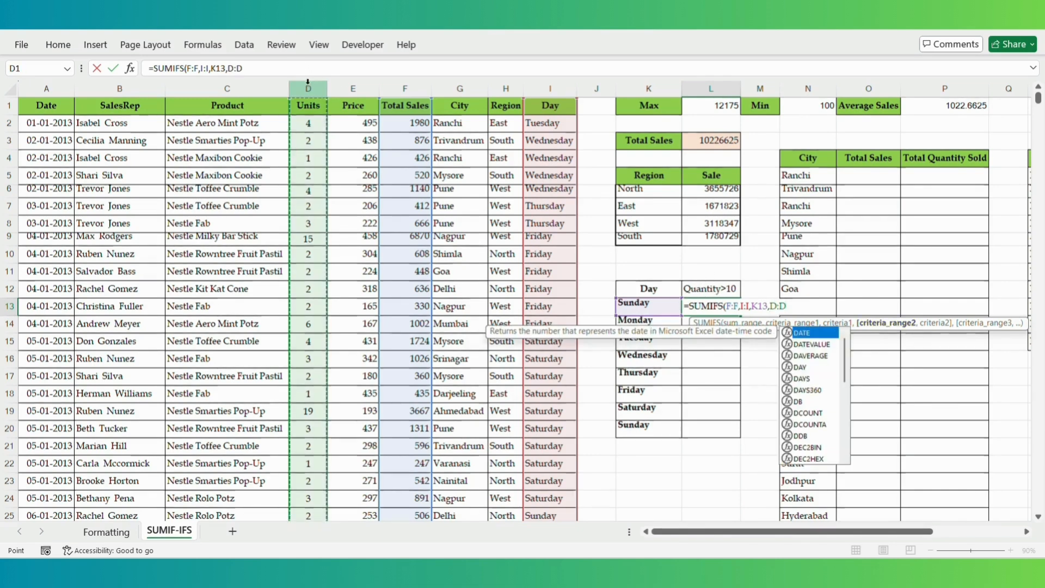
pyautogui.write(',')
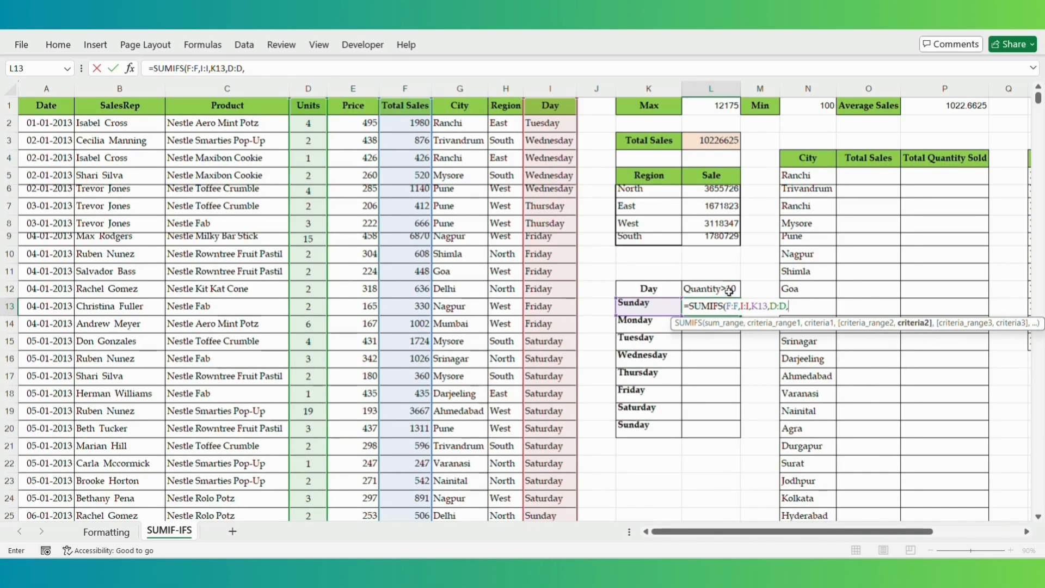
pyautogui.write('"')
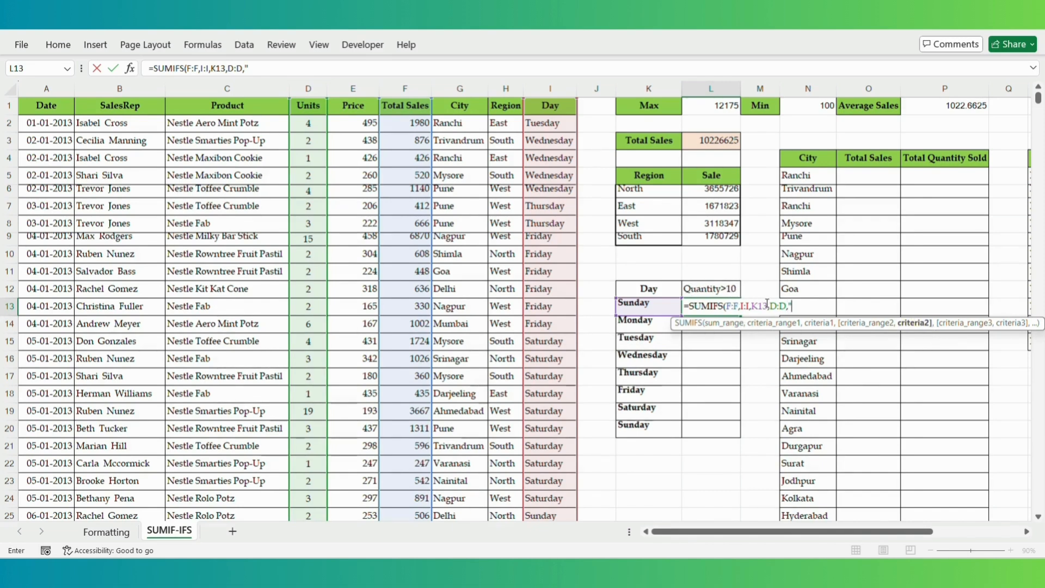
pyautogui.write('>10')
pyautogui.write(')')
pyautogui.press('Return')
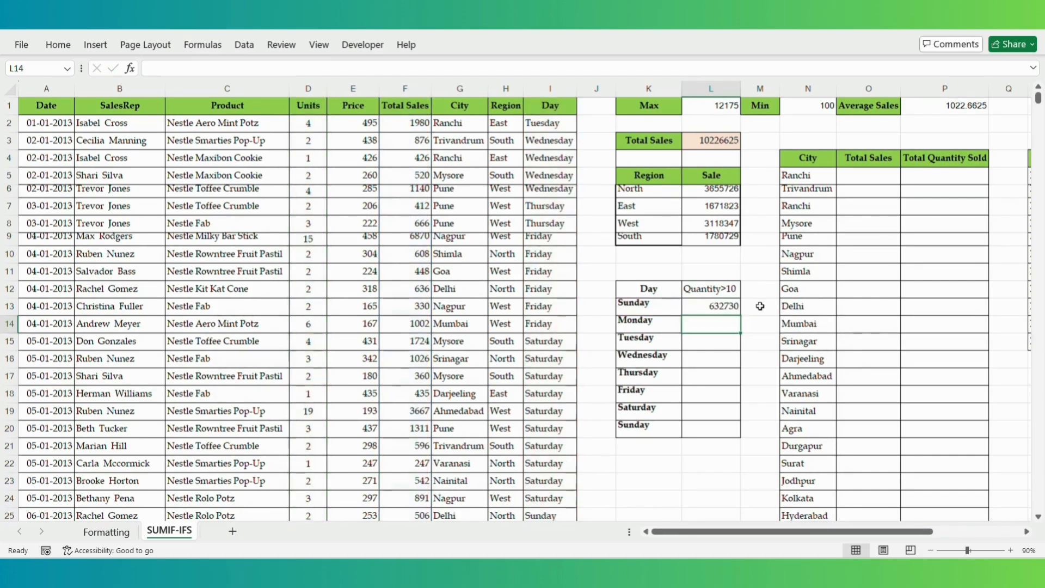
# - Copy the Sunday formula down through Saturday (595765)
pyautogui.click(735, 308)
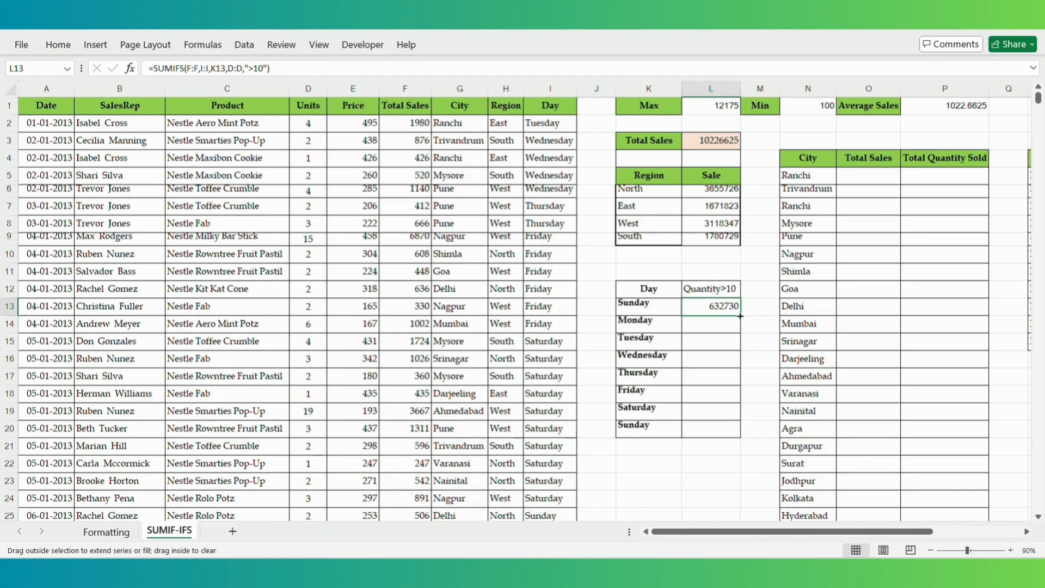
pyautogui.doubleClick(740, 315)
pyautogui.click(753, 375)
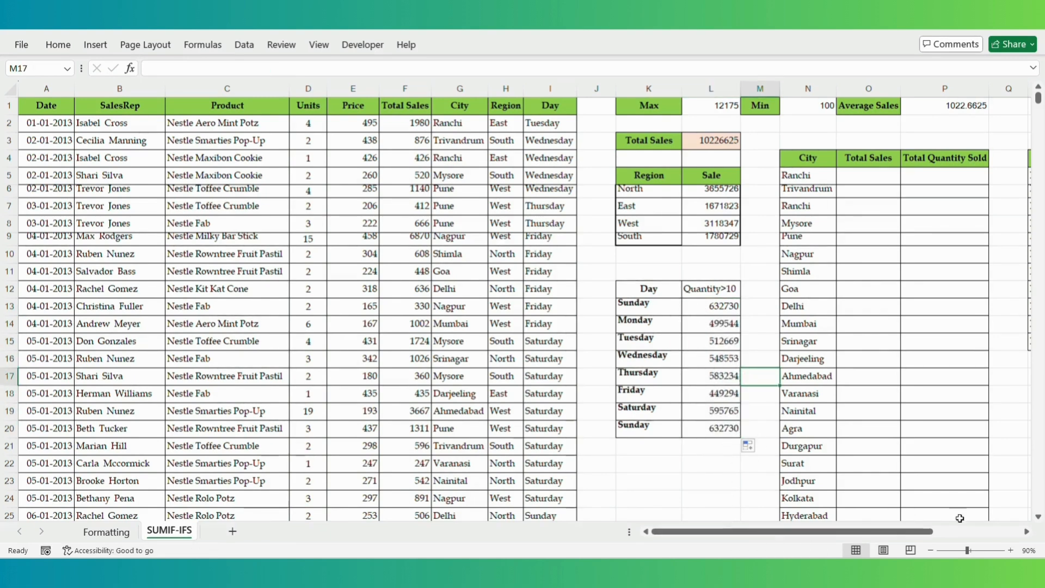
# - Zoom the sheet to 80% and enter =SUMIF(G:G,N5,F:F) in O5 for Ranchi
pyautogui.click(1010, 550)
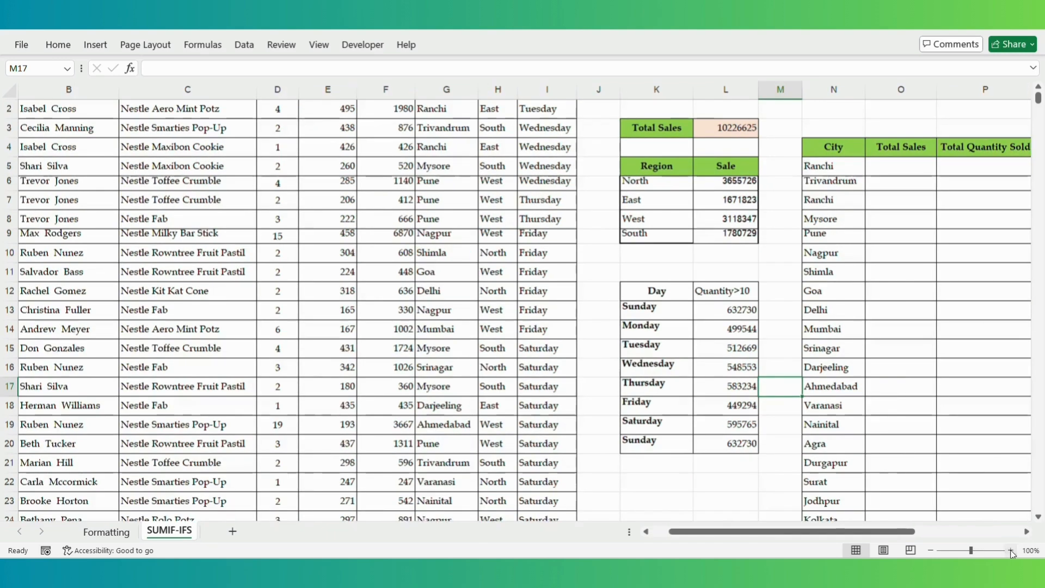
pyautogui.click(930, 549)
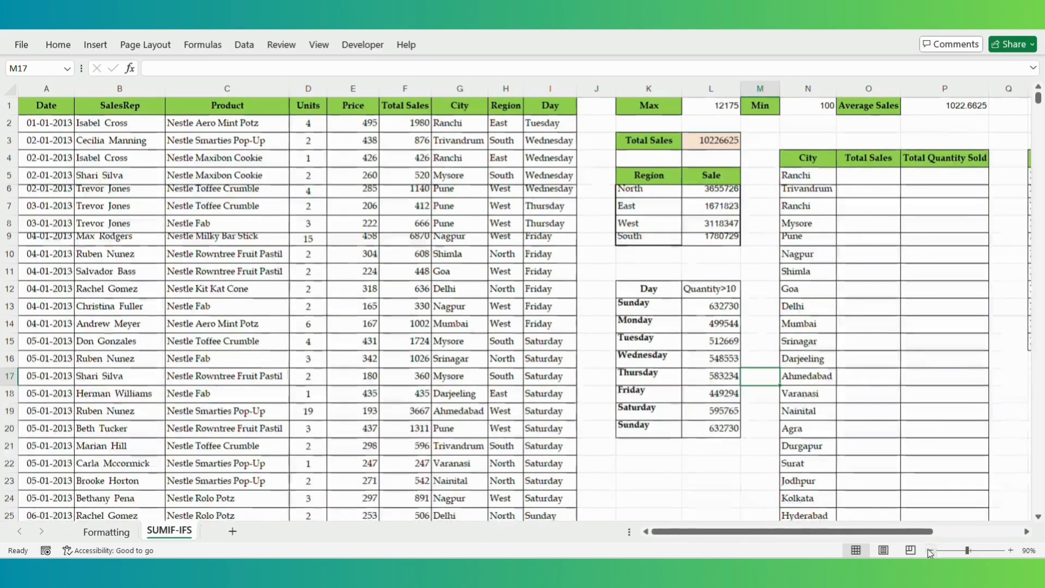
pyautogui.click(930, 550)
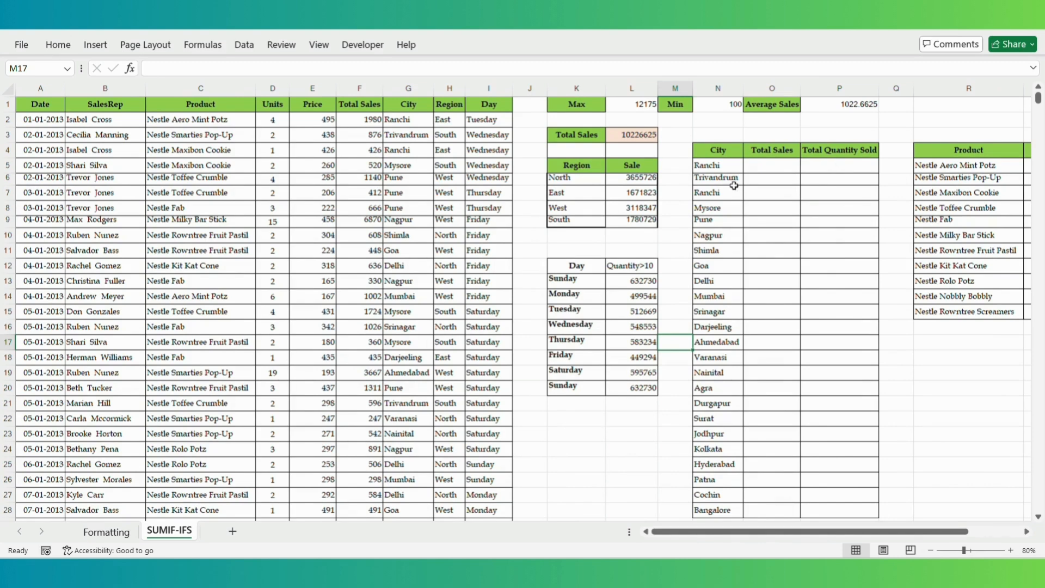
pyautogui.click(772, 164)
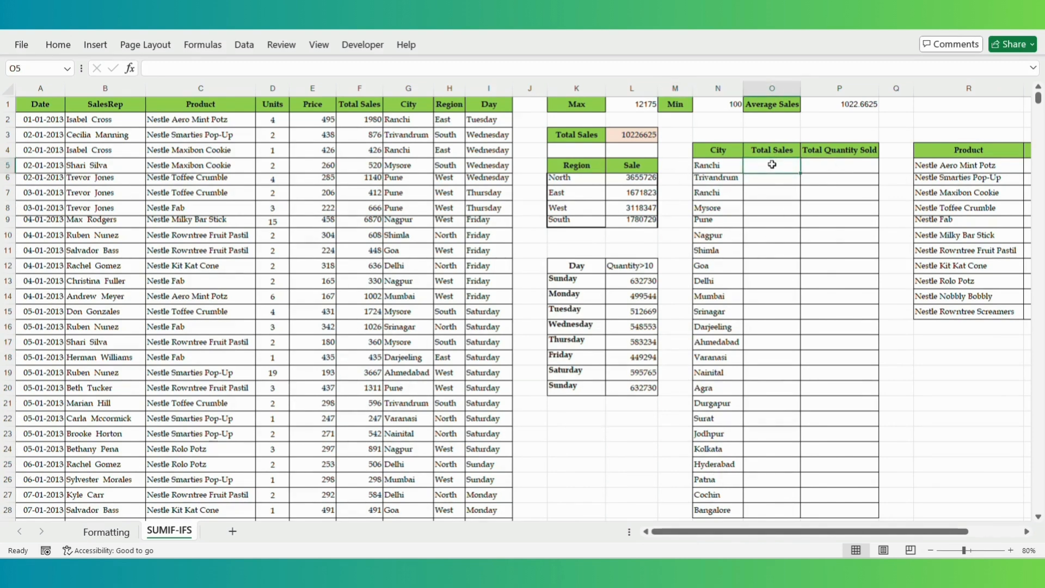
pyautogui.write('=SUMIF')
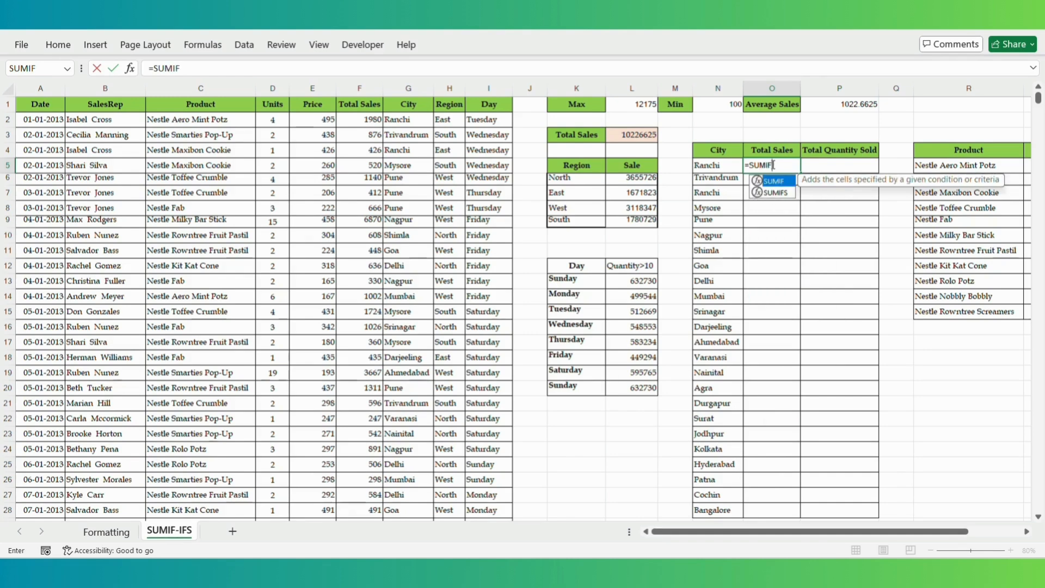
pyautogui.write('(')
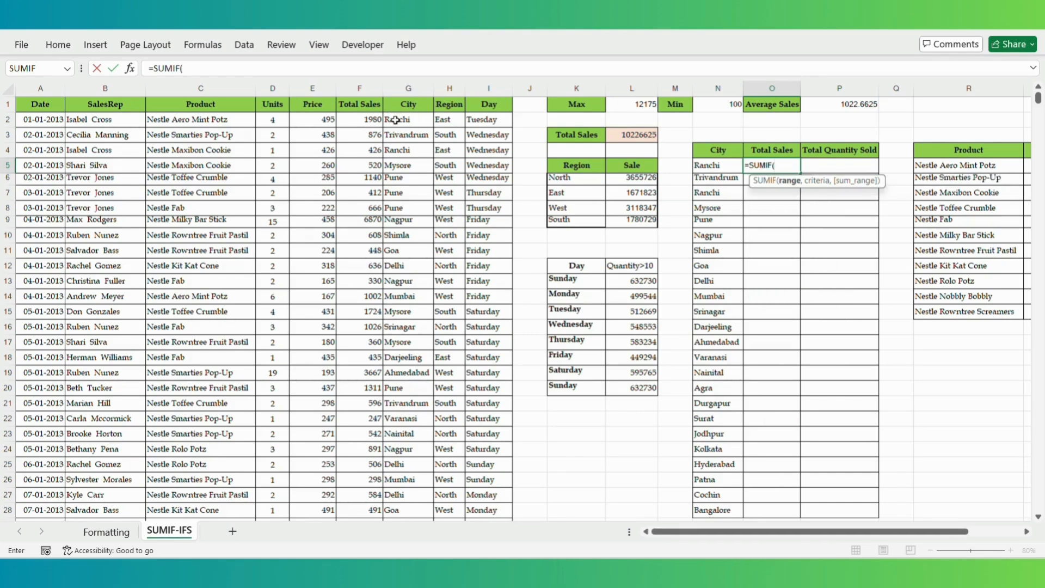
pyautogui.click(389, 90)
pyautogui.write(',')
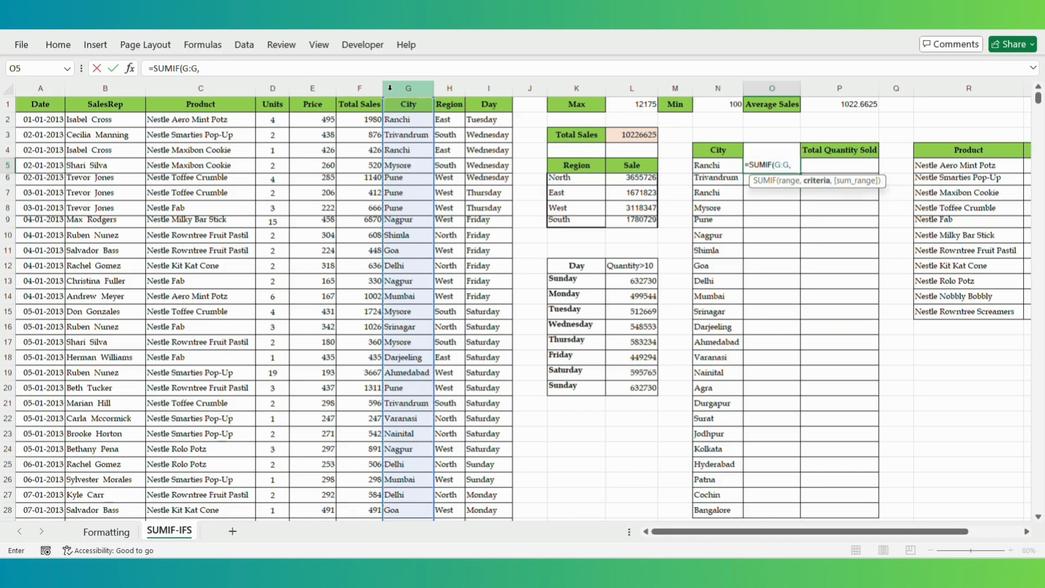
pyautogui.click(708, 164)
pyautogui.write(',')
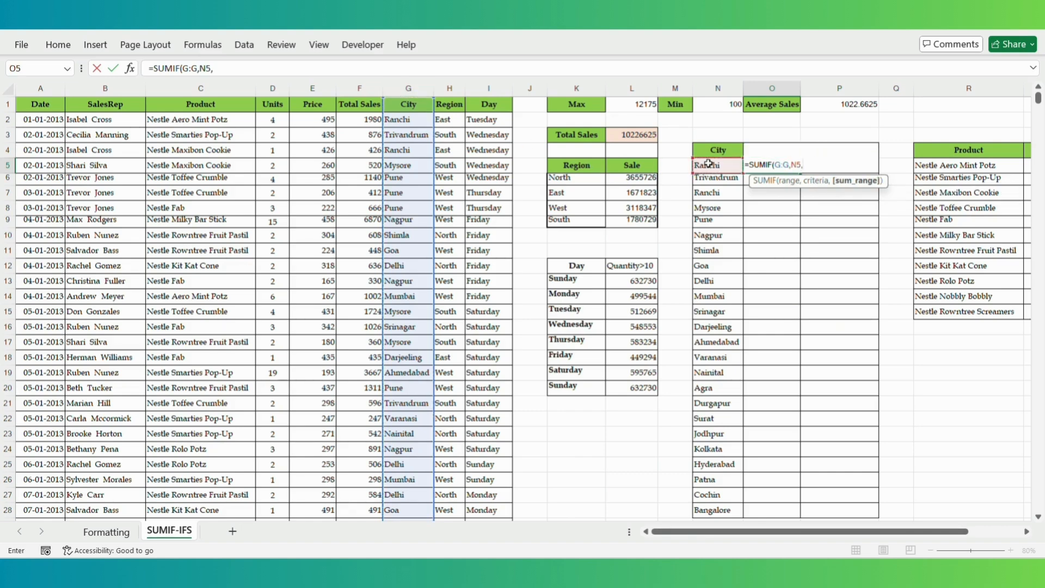
pyautogui.click(361, 88)
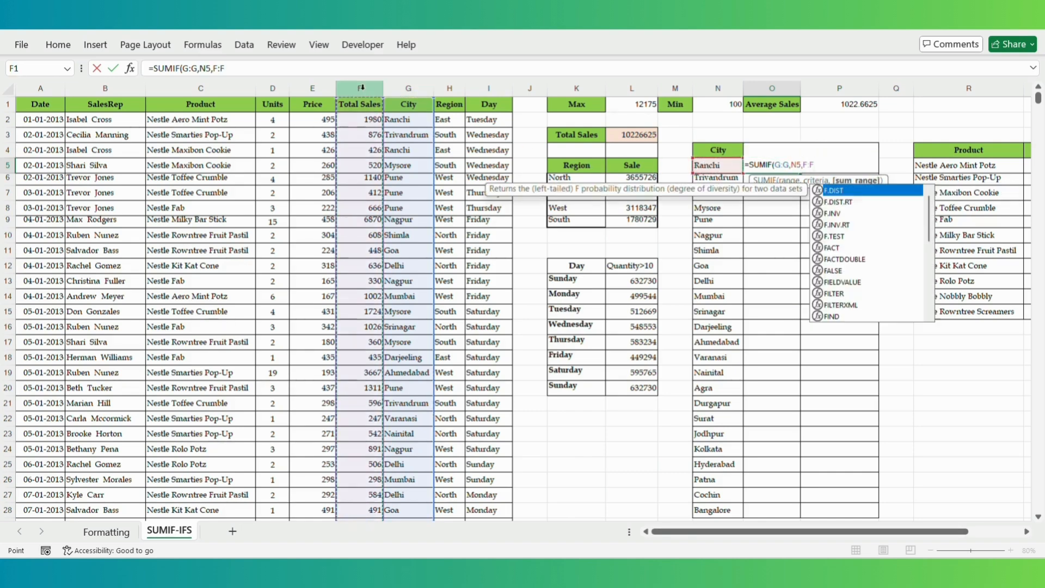
pyautogui.write(')')
pyautogui.press('Return')
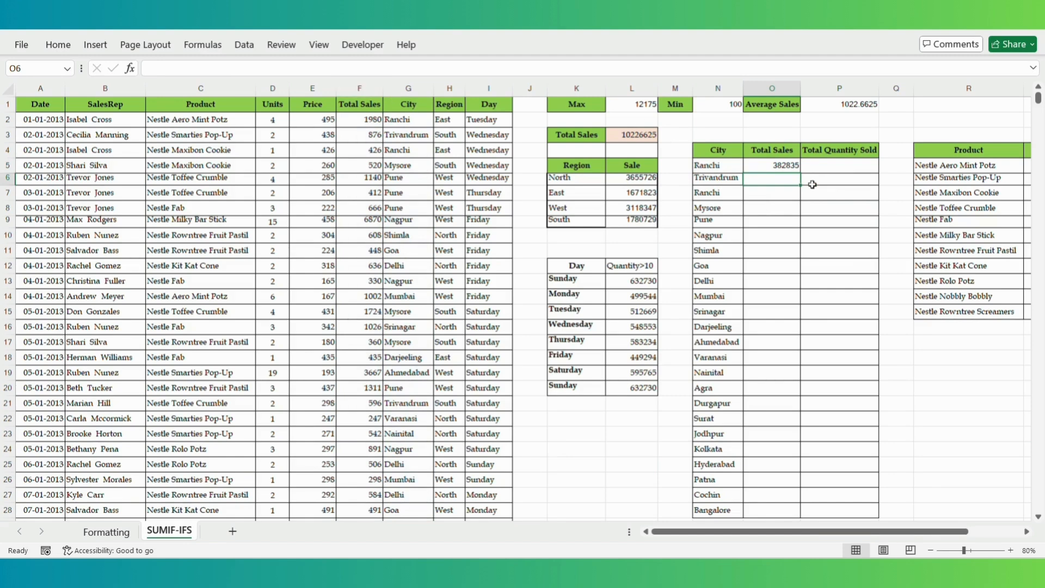
# - Copy the Ranchi total formula down the city list to Bangalore (171788)
pyautogui.click(781, 166)
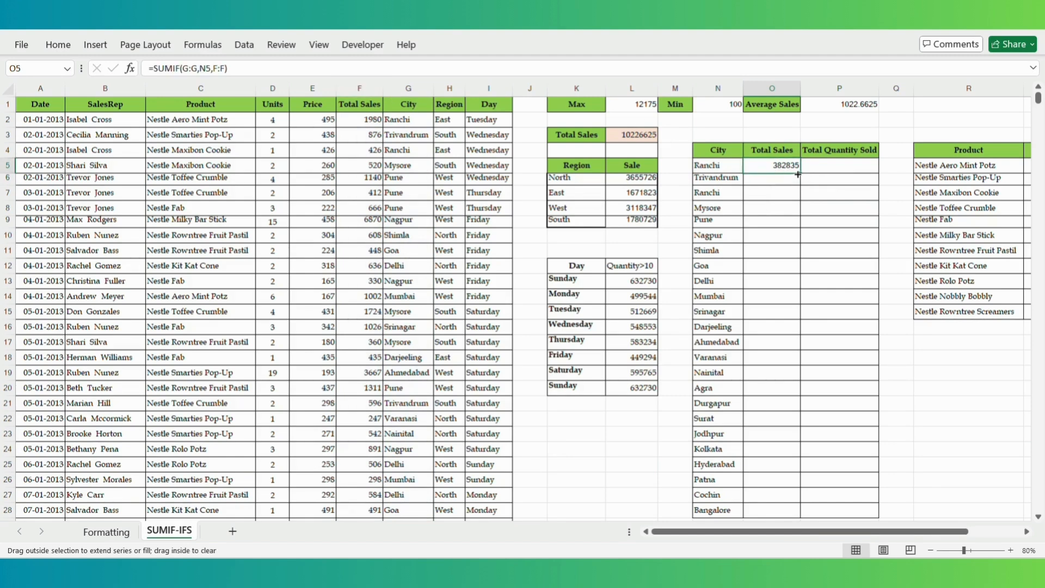
pyautogui.doubleClick(800, 176)
pyautogui.click(822, 165)
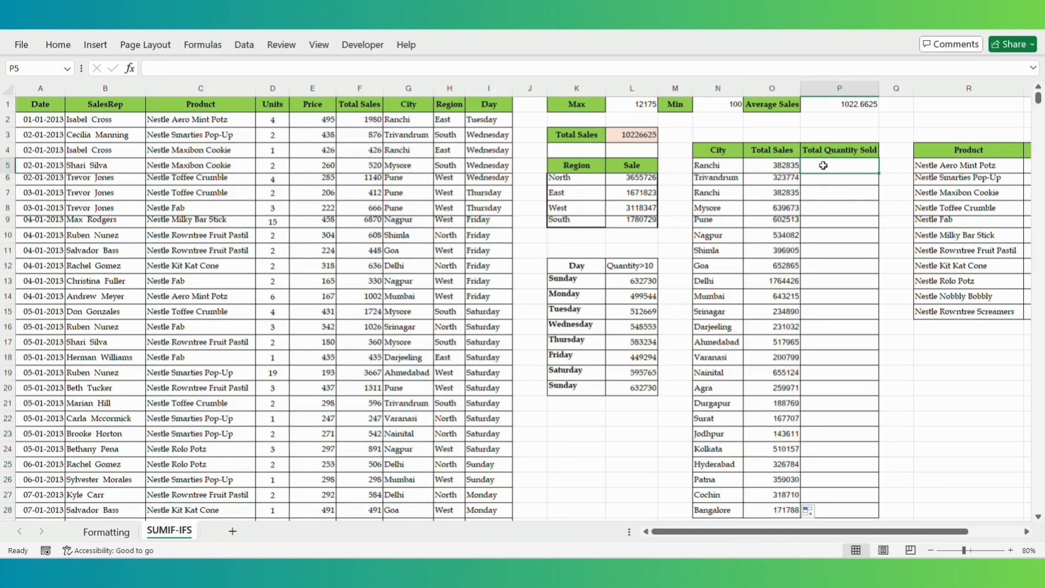
# - Enter =SUMIF(G:G,N5,D:D) in P5 to total Ranchi's units (1359)
pyautogui.write('=')
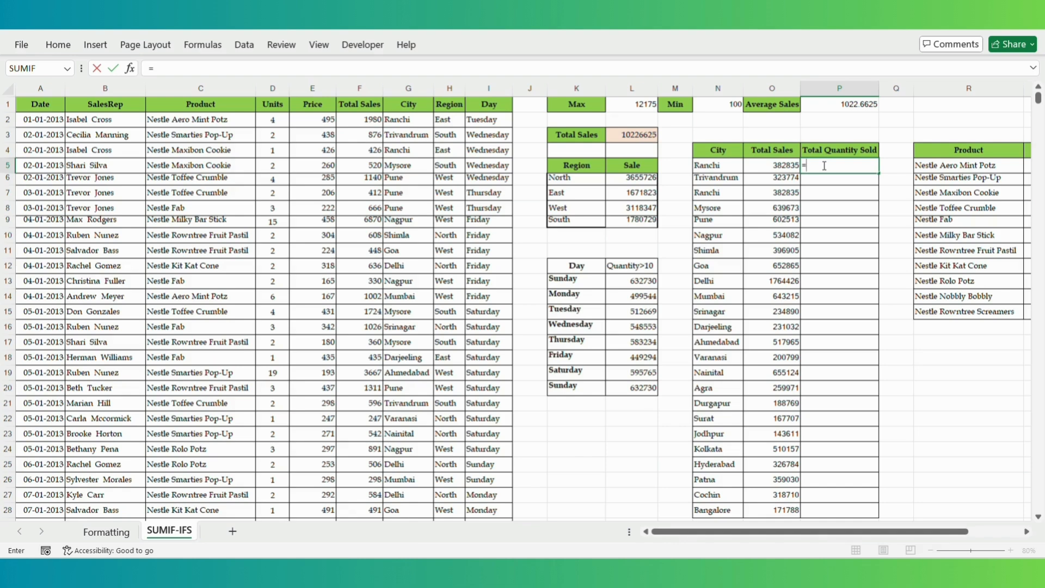
pyautogui.write('SUMIF')
pyautogui.write('(')
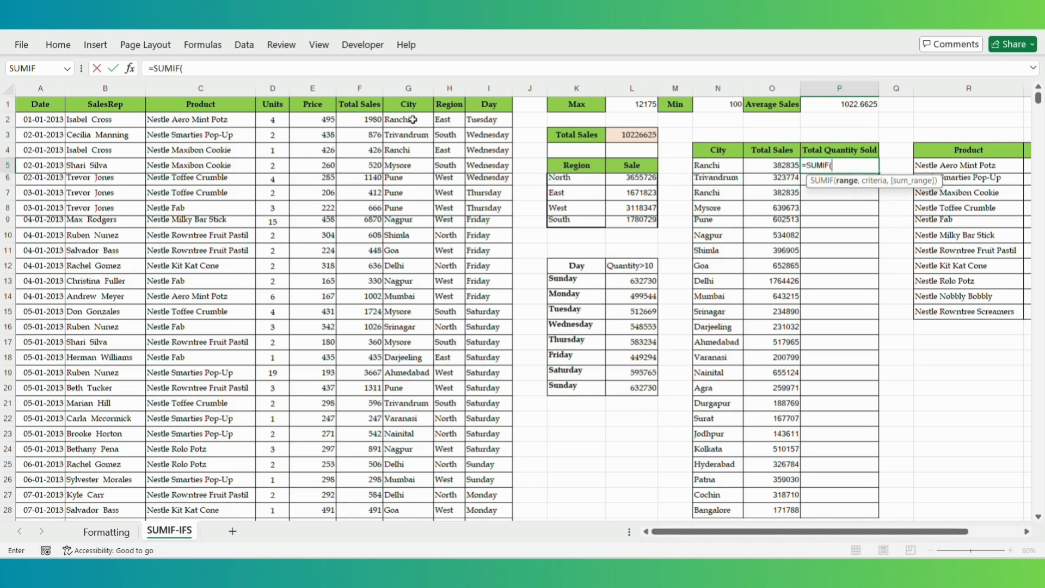
pyautogui.click(417, 90)
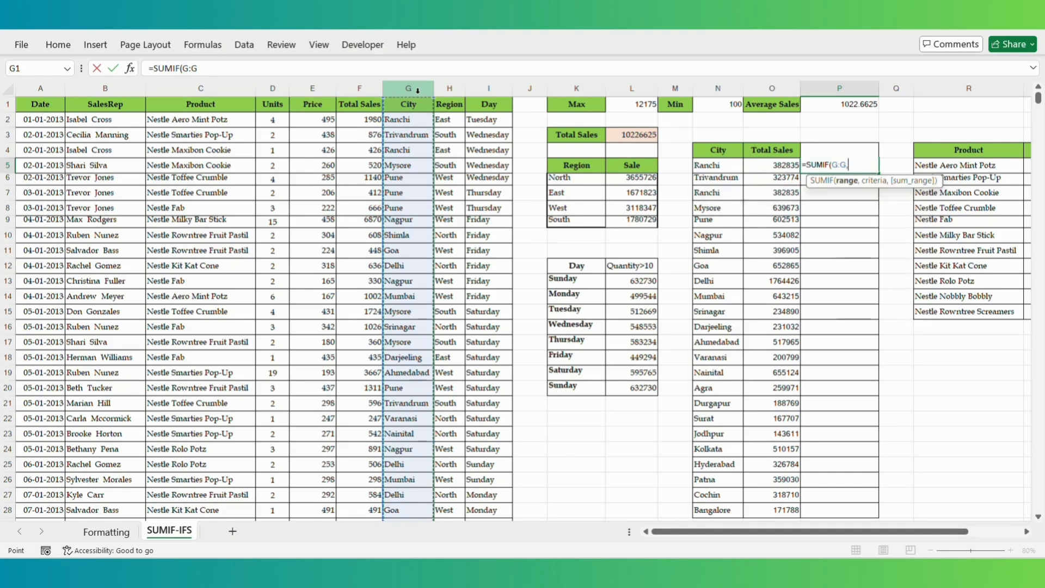
pyautogui.write(',')
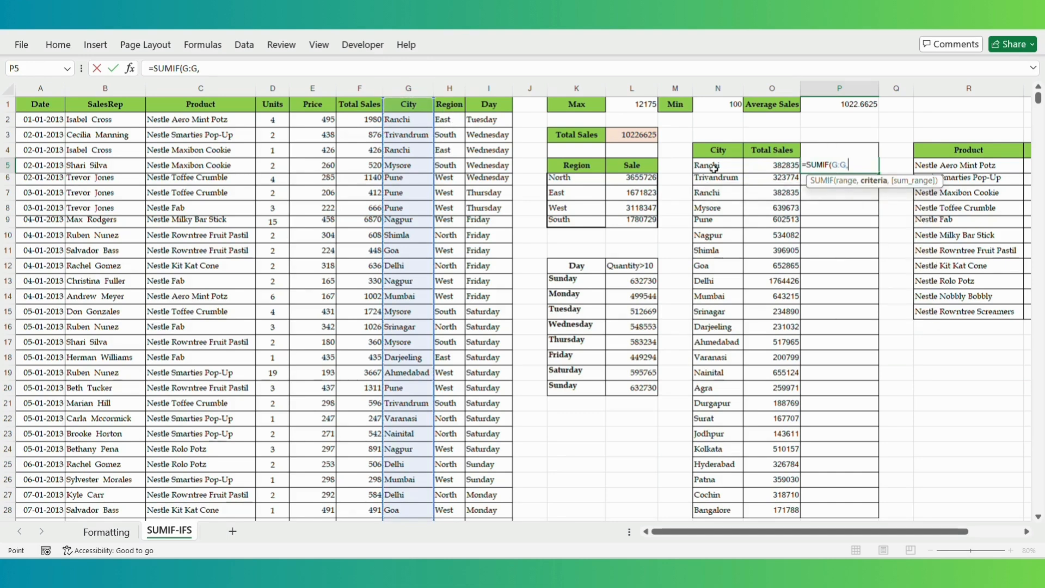
pyautogui.click(714, 167)
pyautogui.write(',')
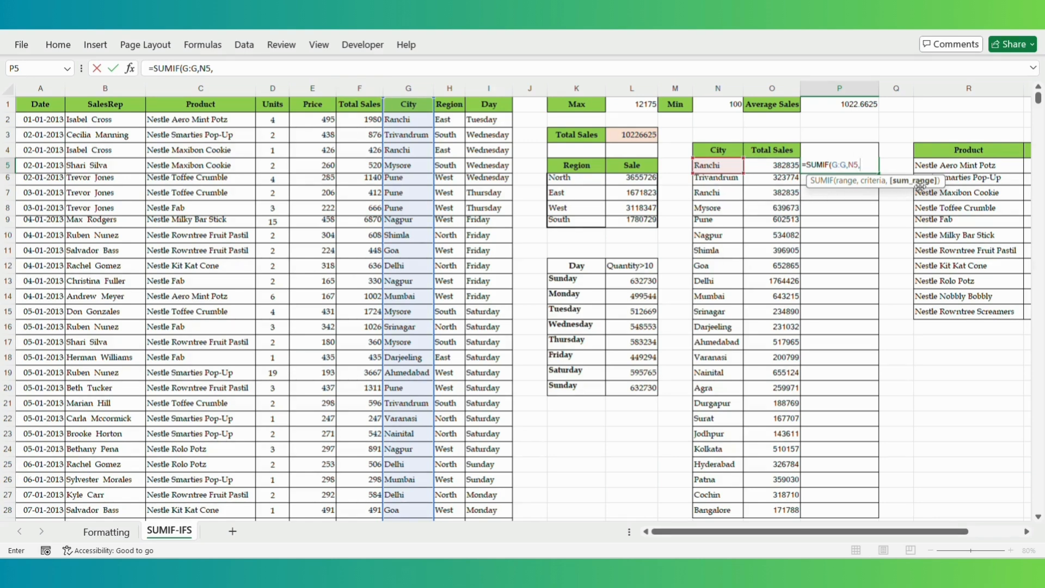
pyautogui.click(273, 88)
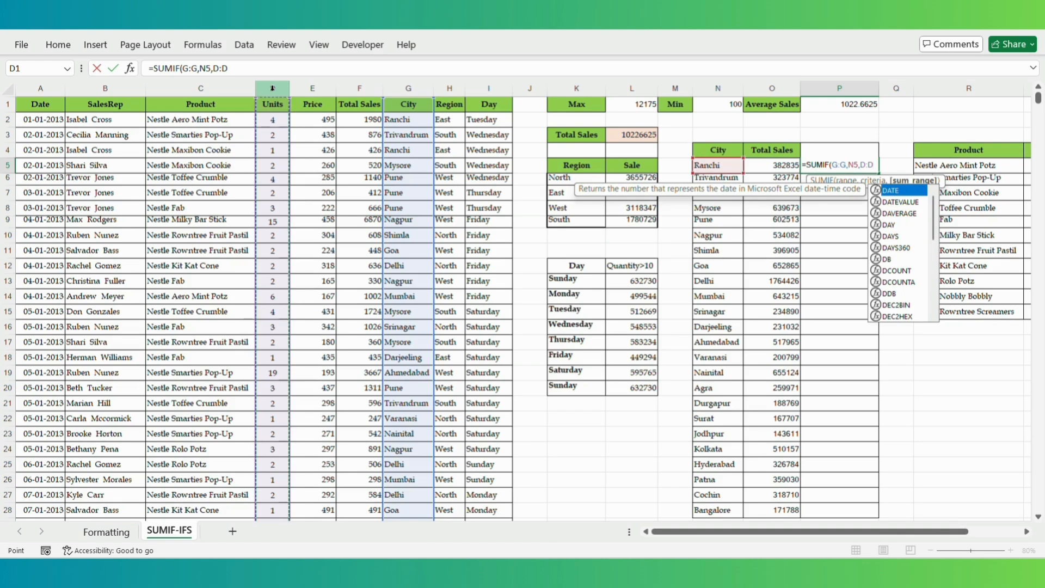
pyautogui.write(')')
pyautogui.press('Return')
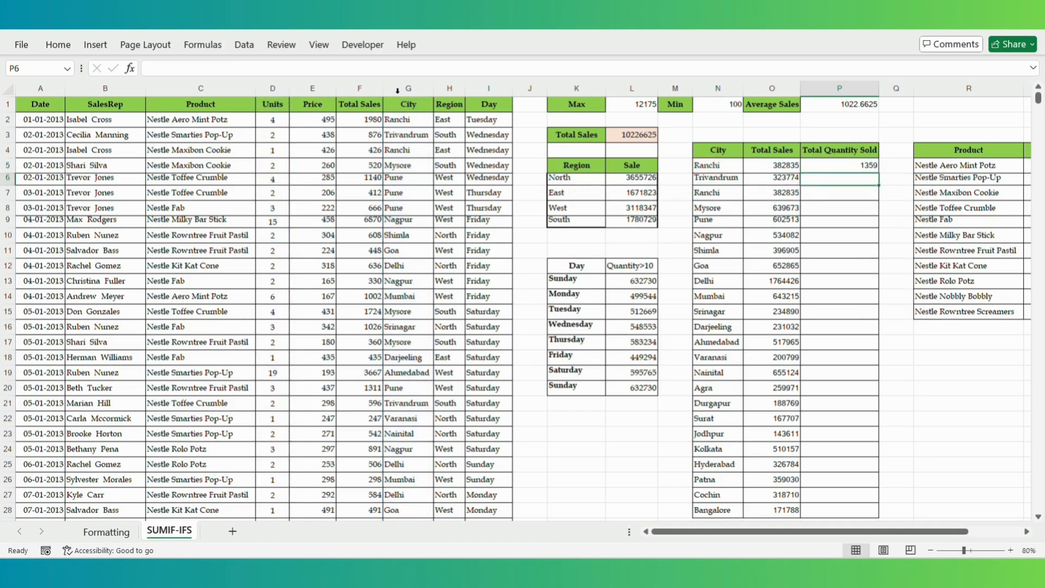
# - Copy the quantity formula down for every city, ending at Bangalore 580
pyautogui.click(864, 164)
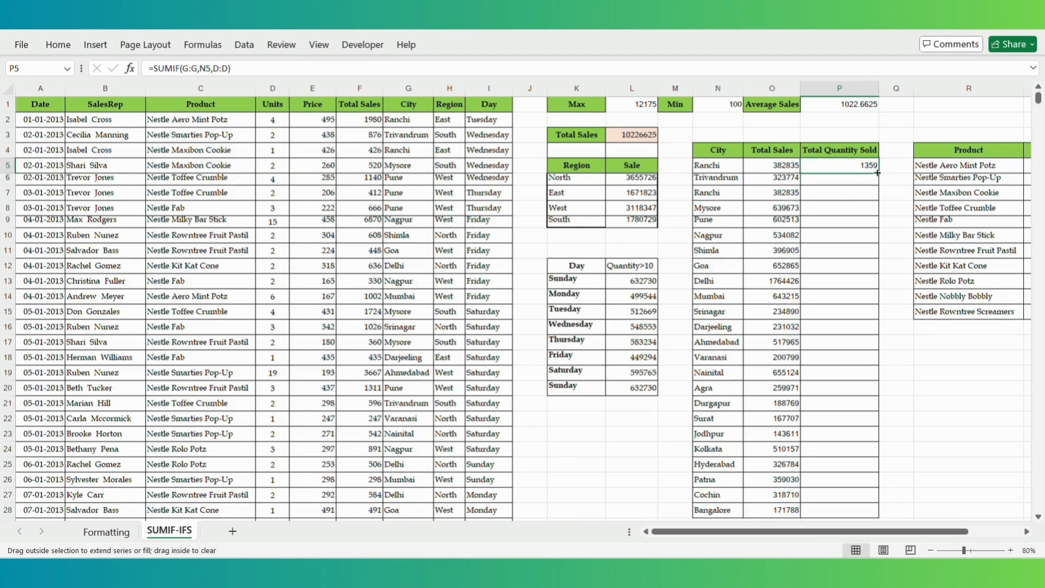
pyautogui.doubleClick(876, 174)
pyautogui.click(915, 379)
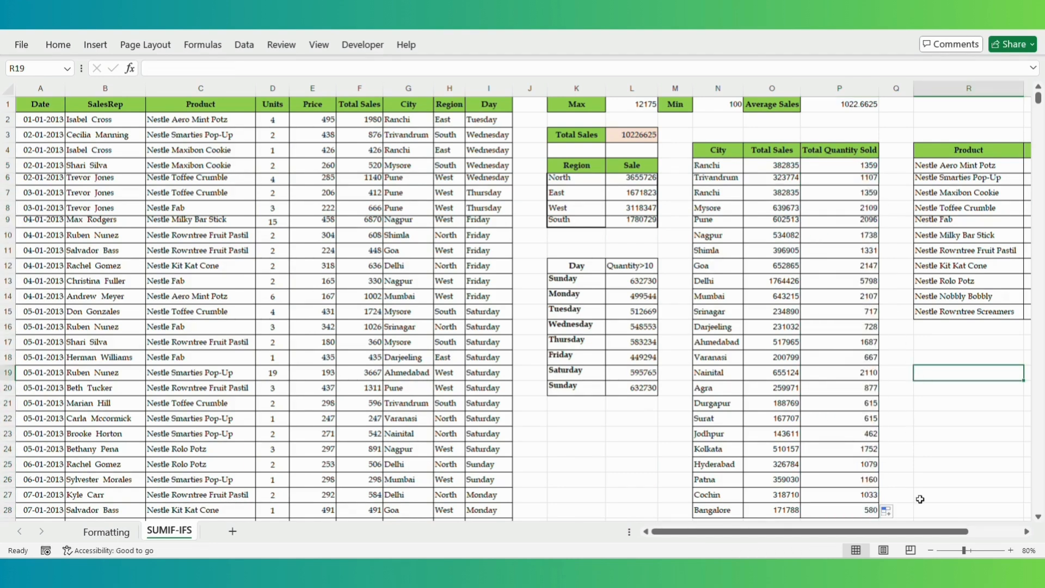
# - Scroll right to the Product table and select S5, the North cell for Nestle Aero Mint Potz
pyautogui.click(1026, 531)
pyautogui.click(1027, 531)
pyautogui.click(1027, 532)
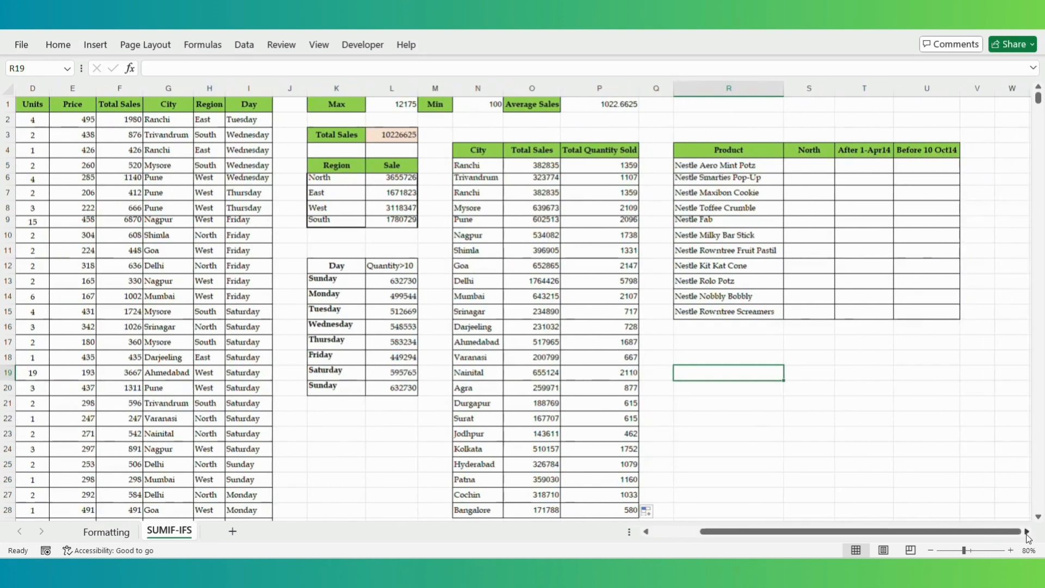
pyautogui.click(645, 532)
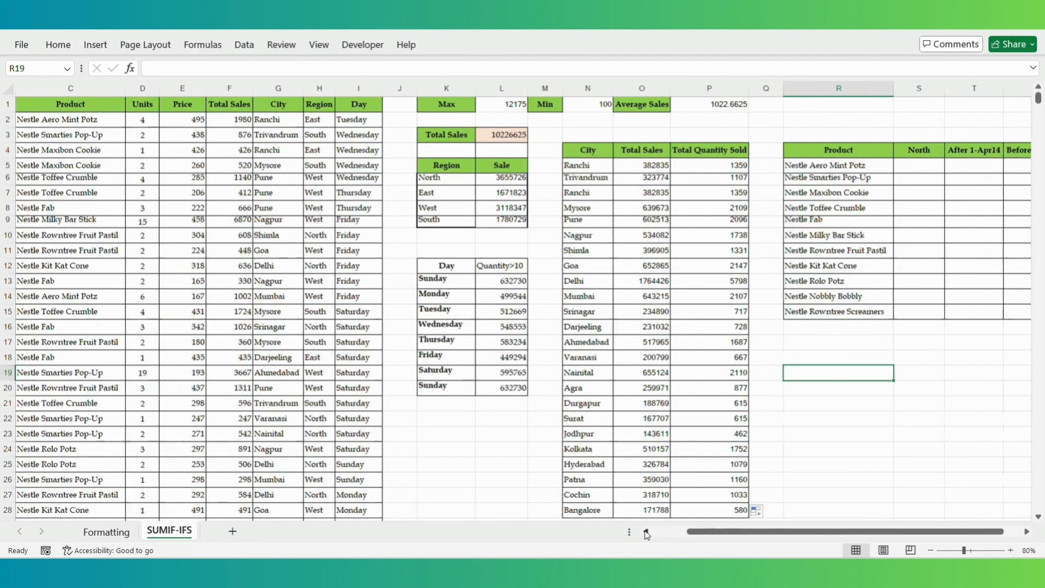
pyautogui.click(1026, 532)
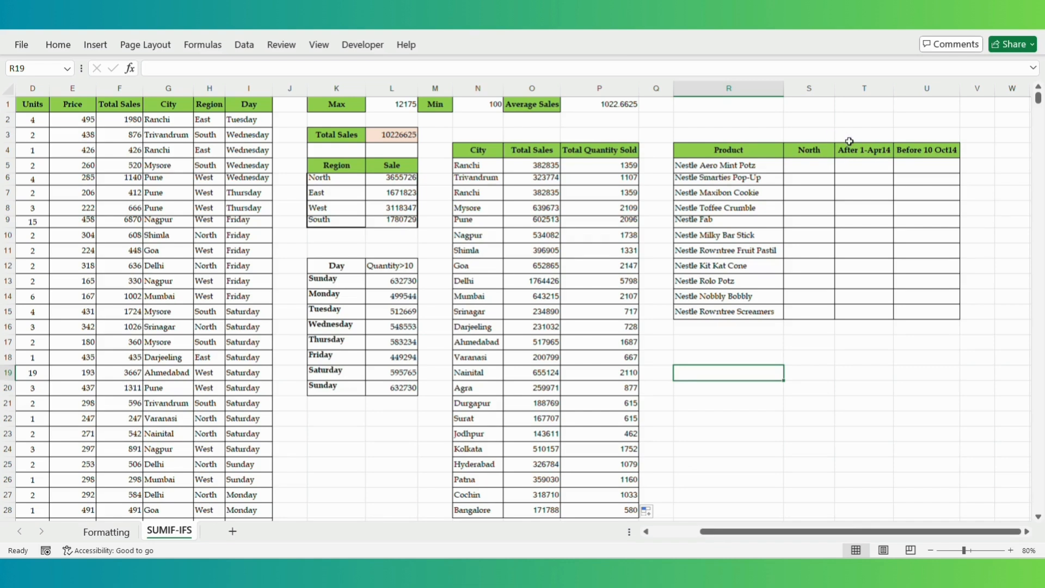
pyautogui.click(807, 172)
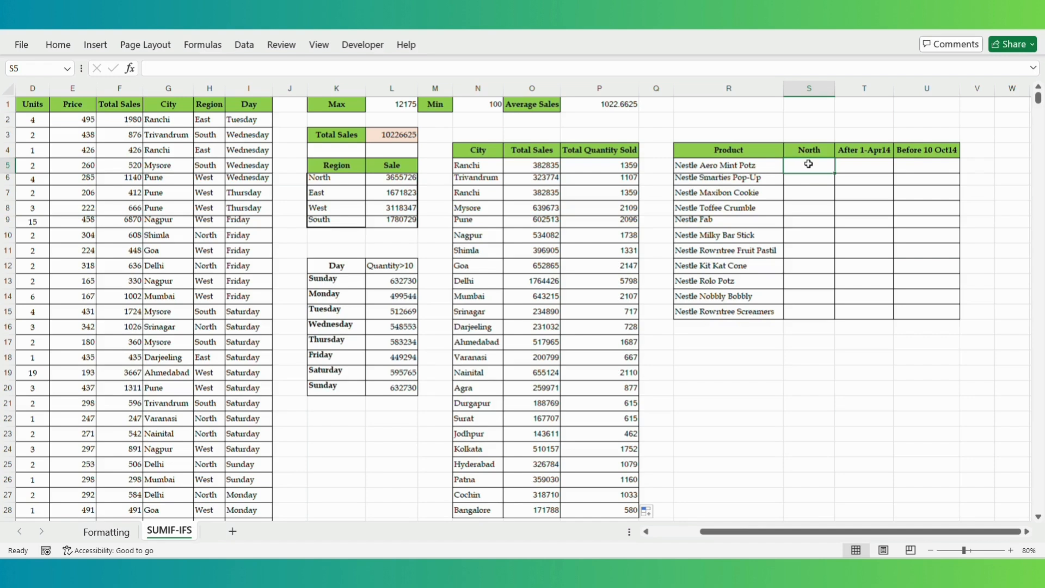
pyautogui.write('=SUMIFS')
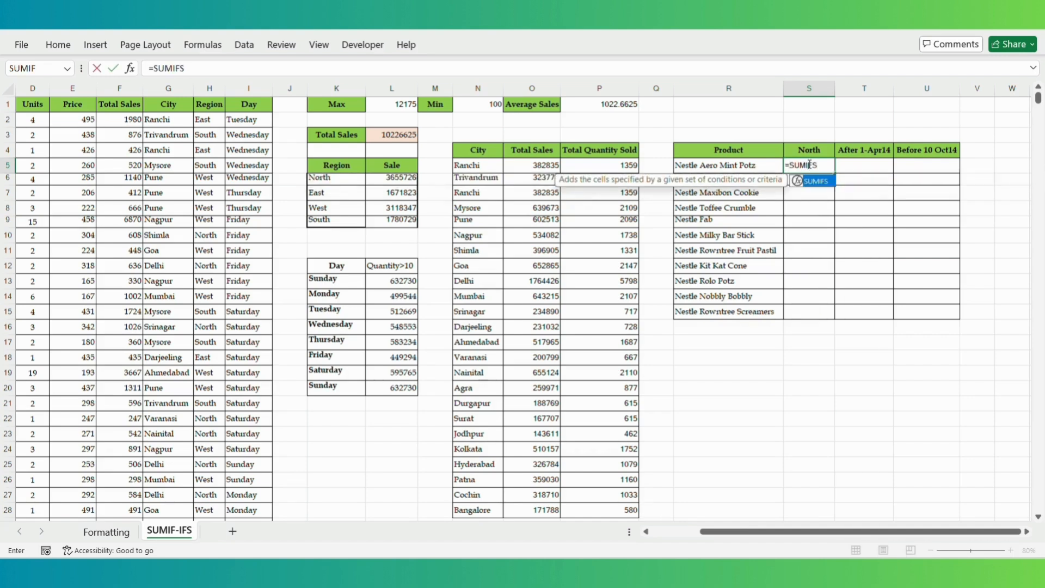
pyautogui.write('(')
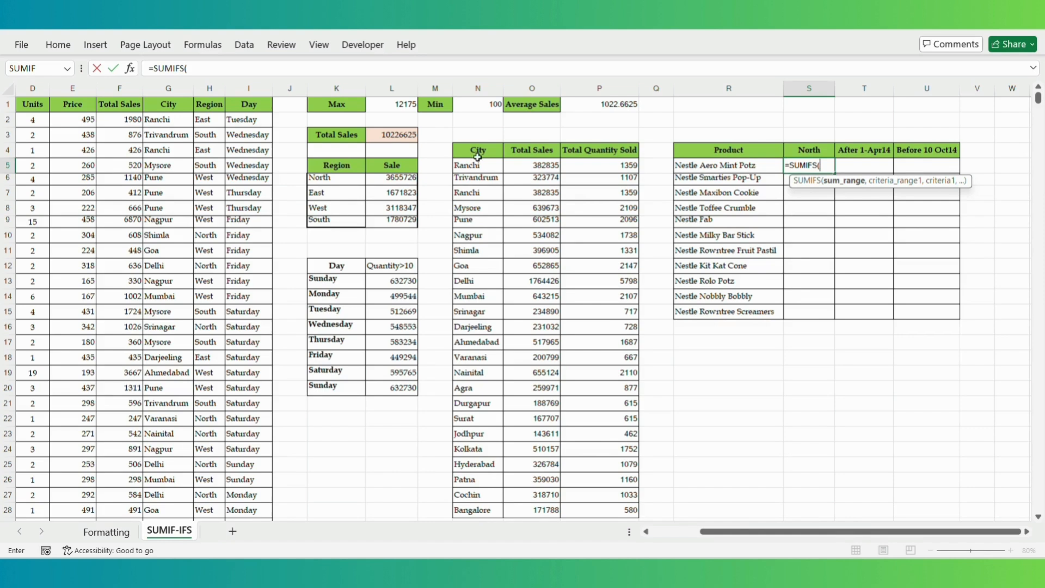
pyautogui.click(116, 89)
pyautogui.write(',')
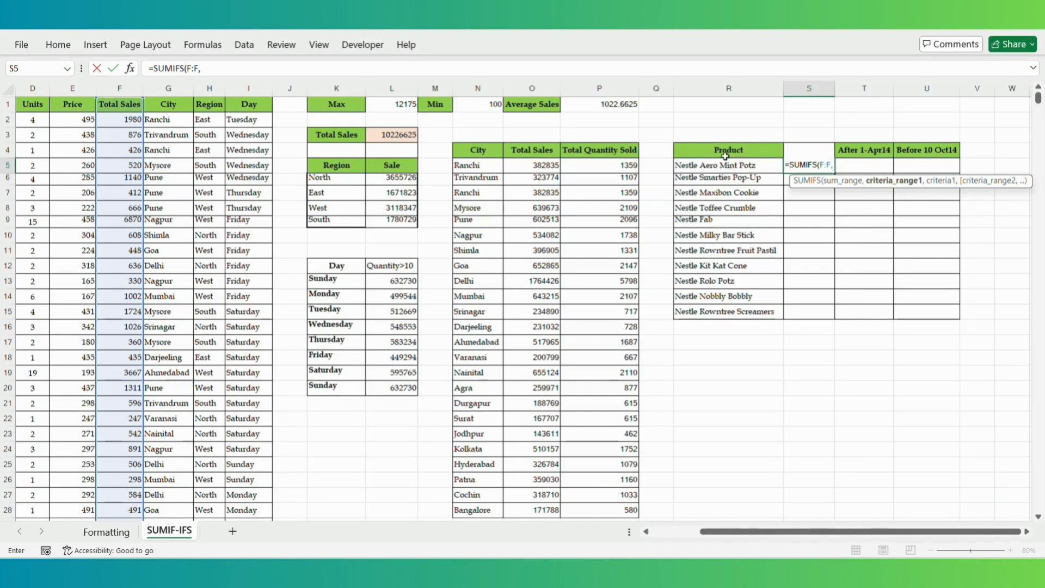
pyautogui.click(644, 533)
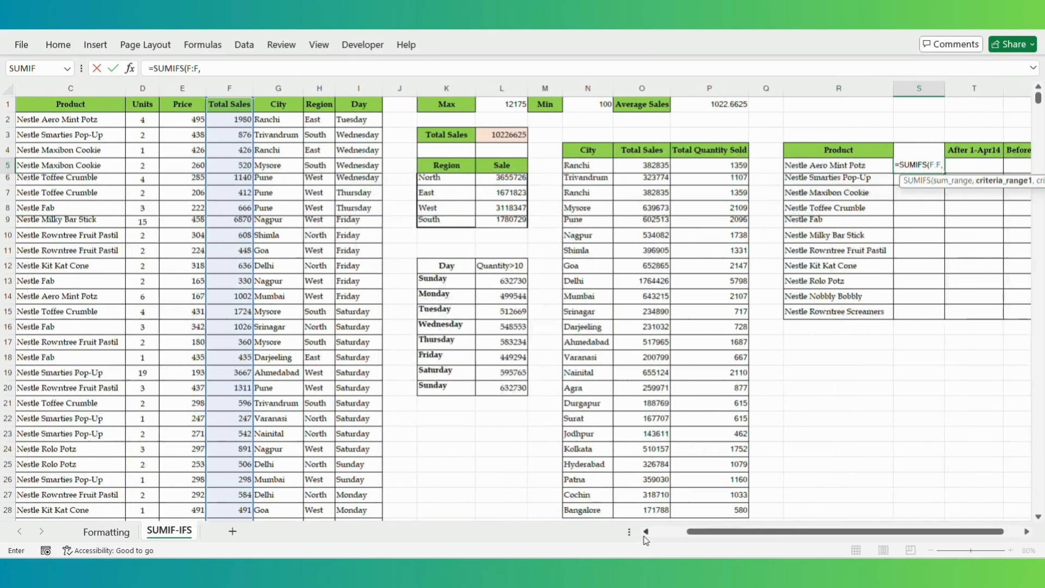
pyautogui.click(84, 88)
pyautogui.write(',')
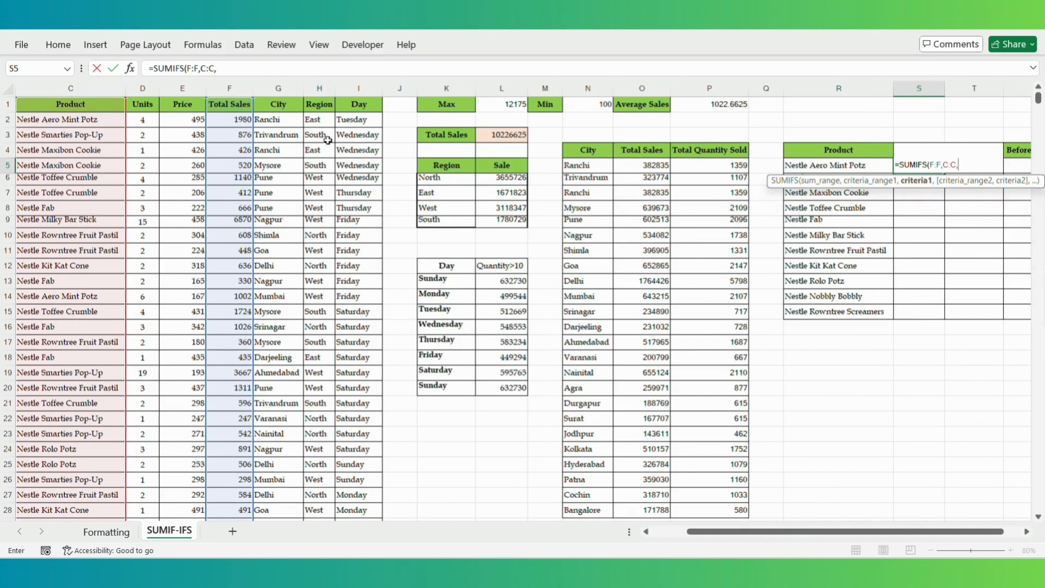
pyautogui.click(845, 165)
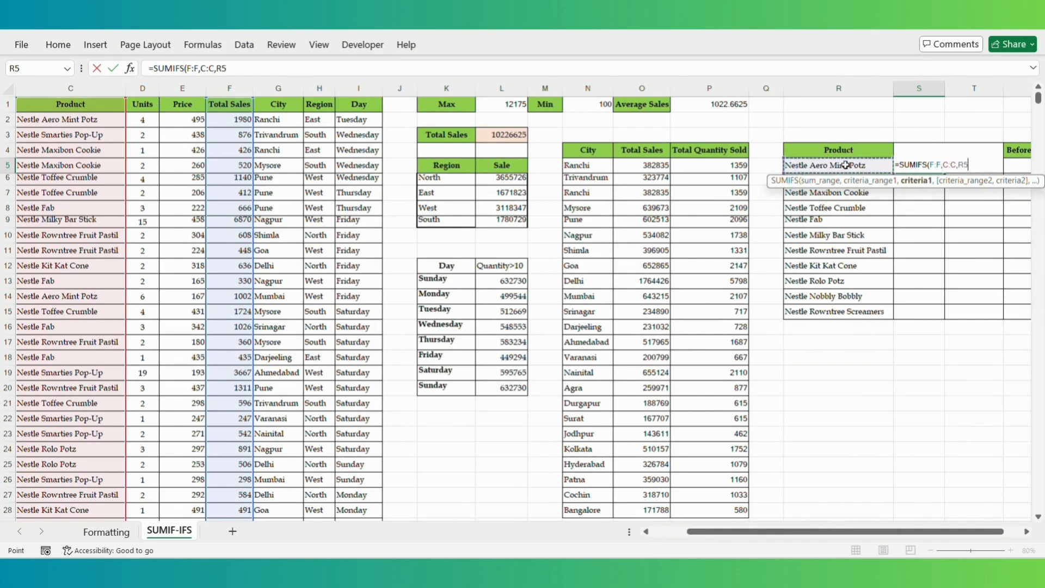
pyautogui.write(',')
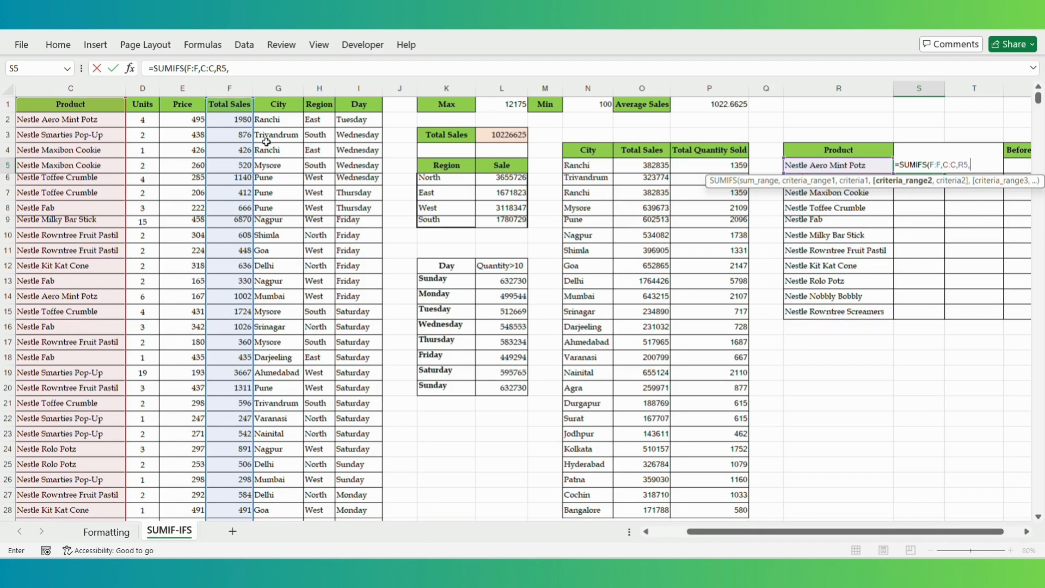
pyautogui.click(319, 88)
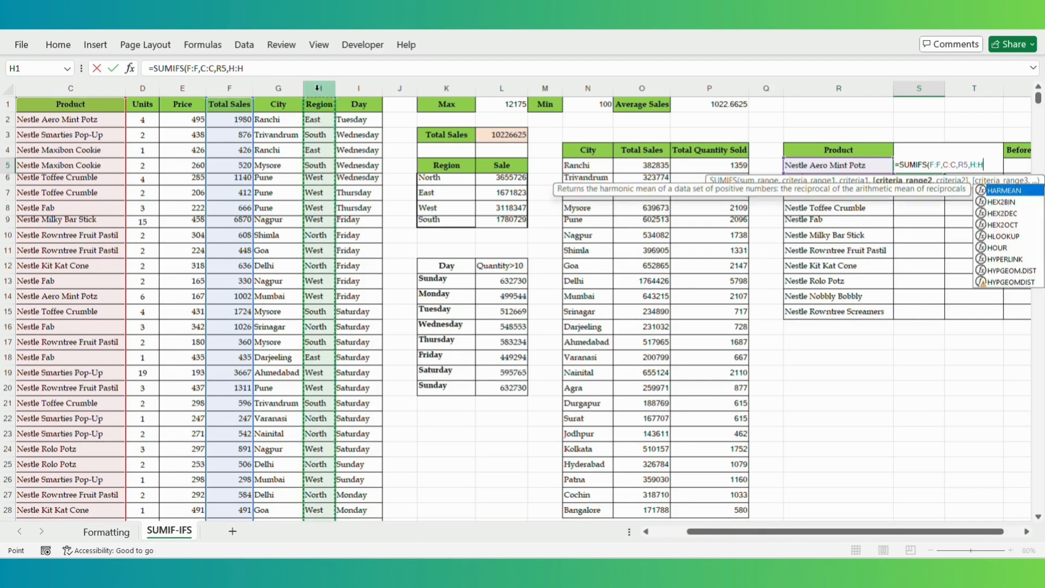
pyautogui.write(',')
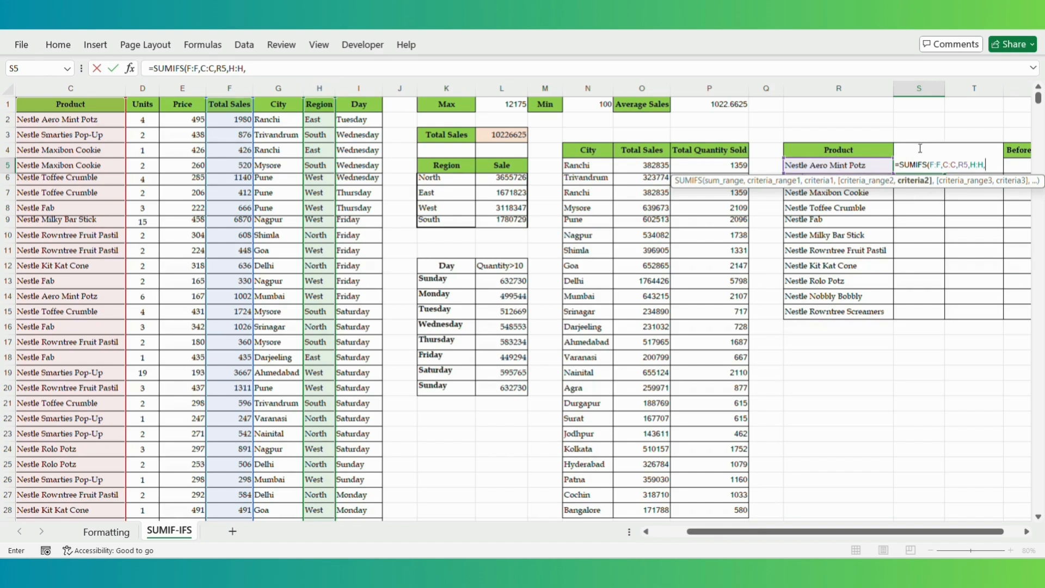
pyautogui.press('F2')
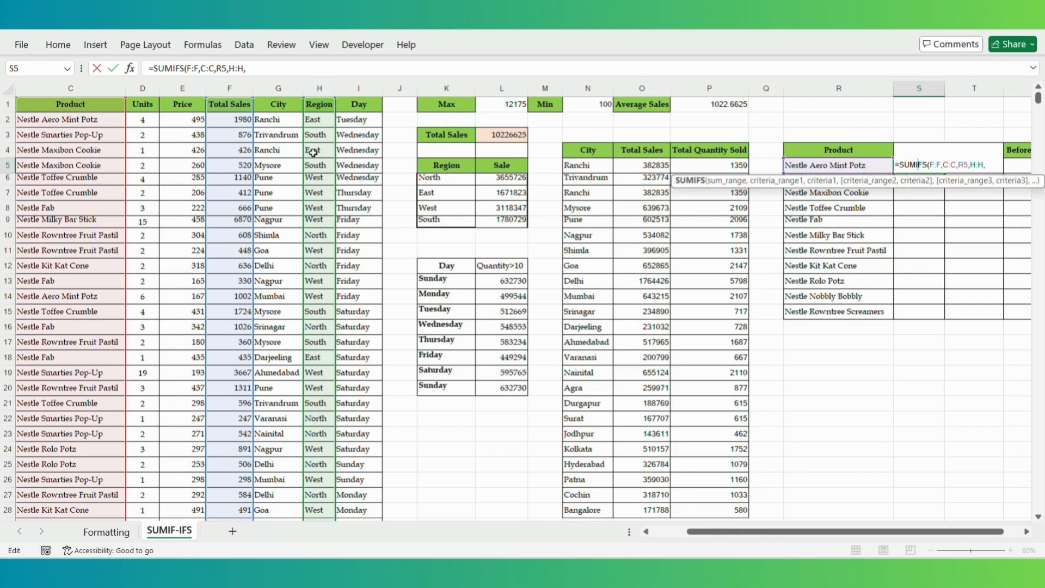
pyautogui.click(320, 238)
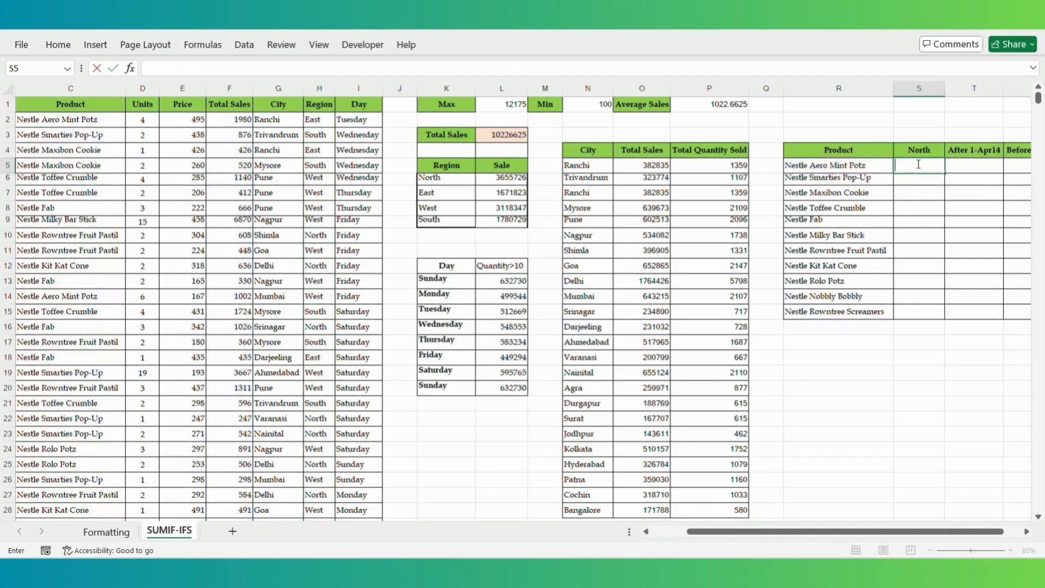
# - Begin =SUMIFS(F:F,C:C,R5,…) in S5, trying then removing a K6 region criterion
pyautogui.write('=SUMIFS(')
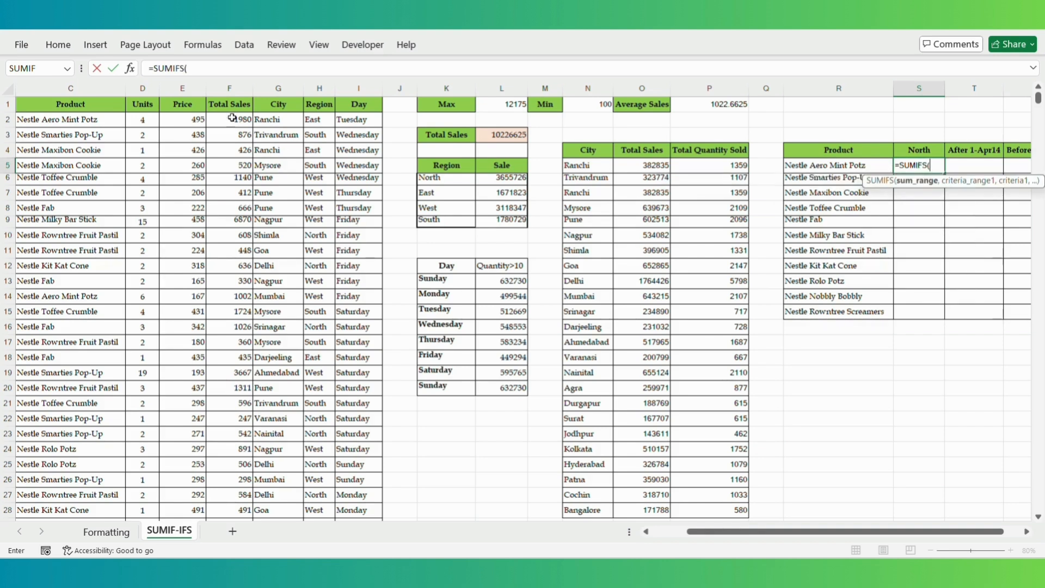
pyautogui.click(215, 86)
pyautogui.write(',')
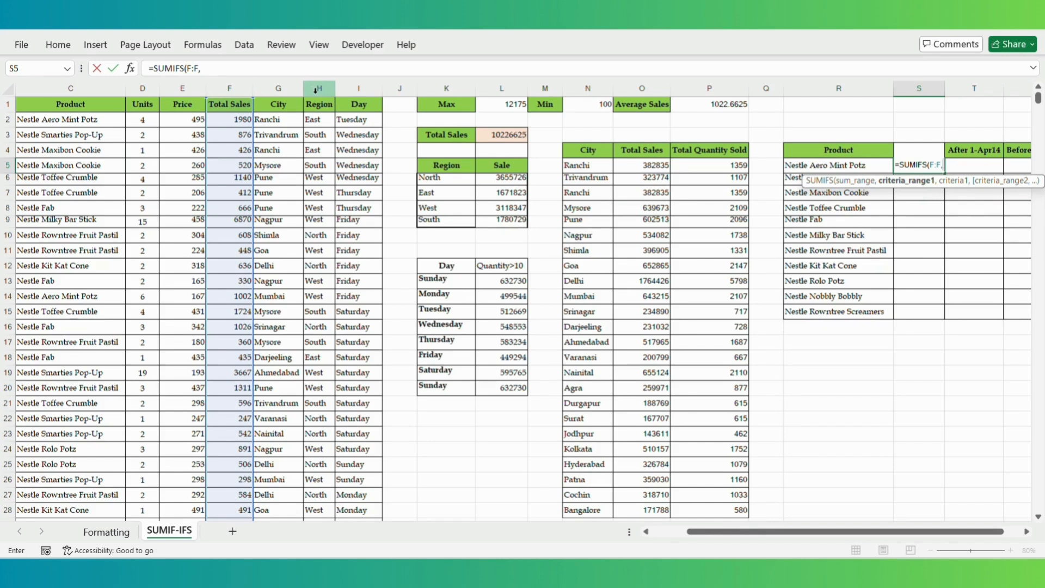
pyautogui.click(81, 87)
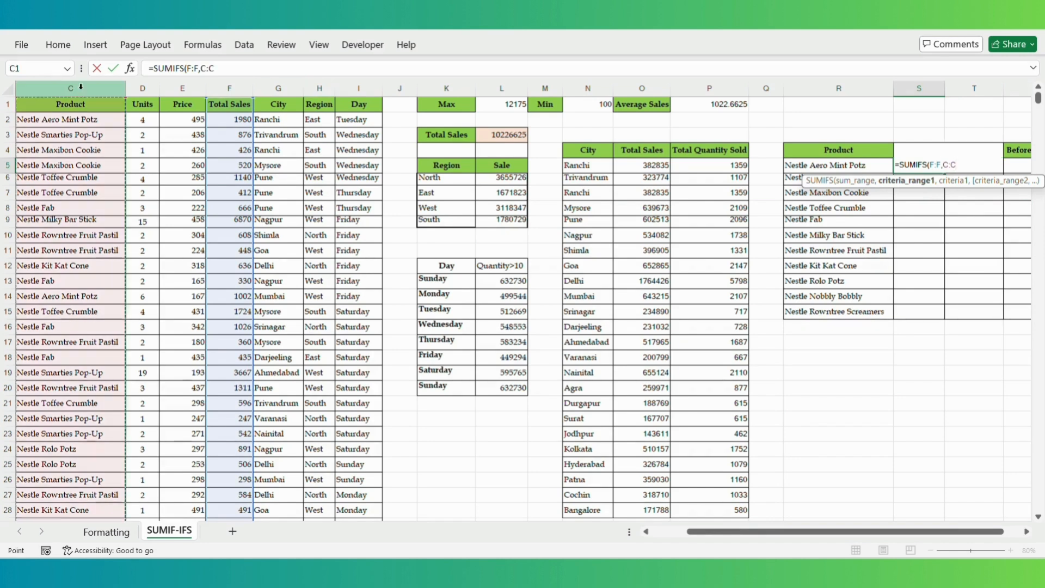
pyautogui.write(',')
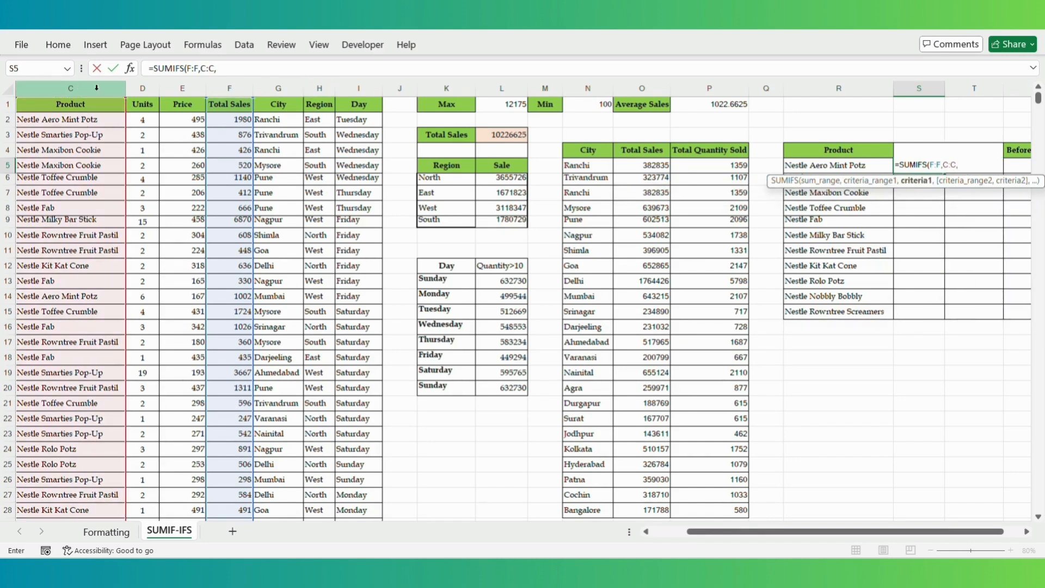
pyautogui.click(836, 162)
pyautogui.write(',')
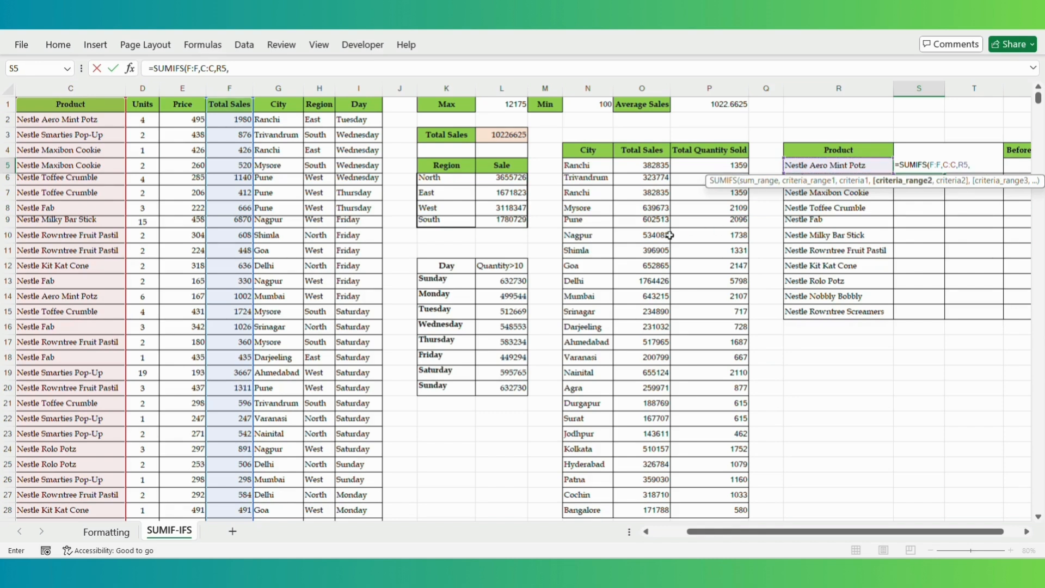
pyautogui.click(439, 178)
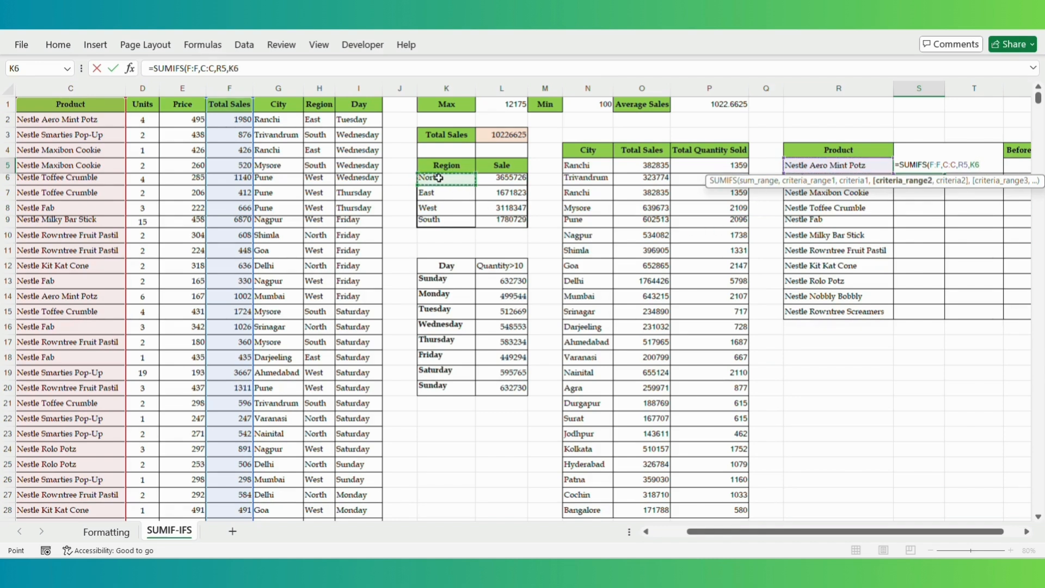
pyautogui.write(',')
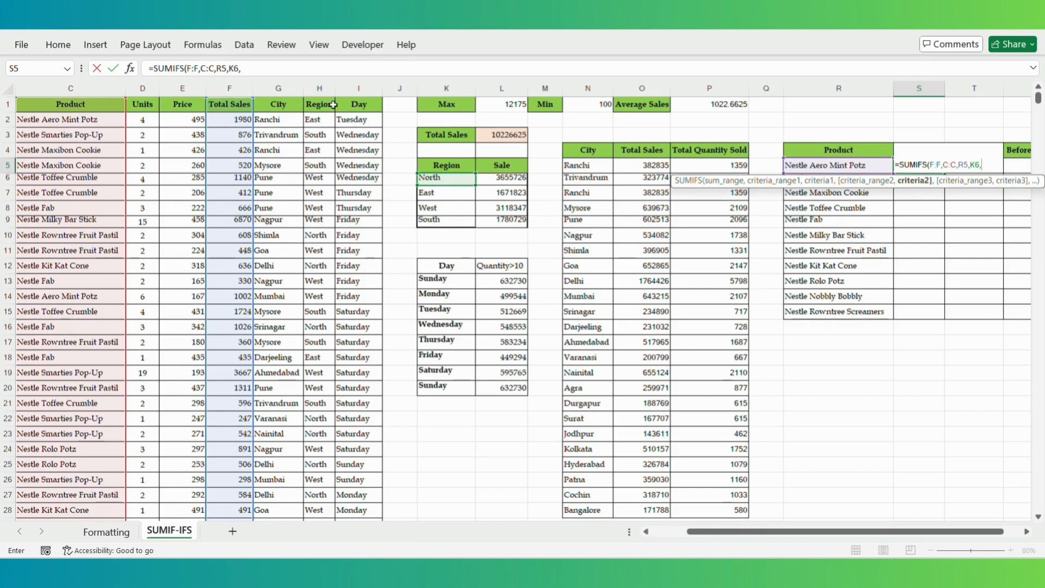
pyautogui.press('BackSpace')
pyautogui.press('BackSpace')
pyautogui.press('BackSpace')
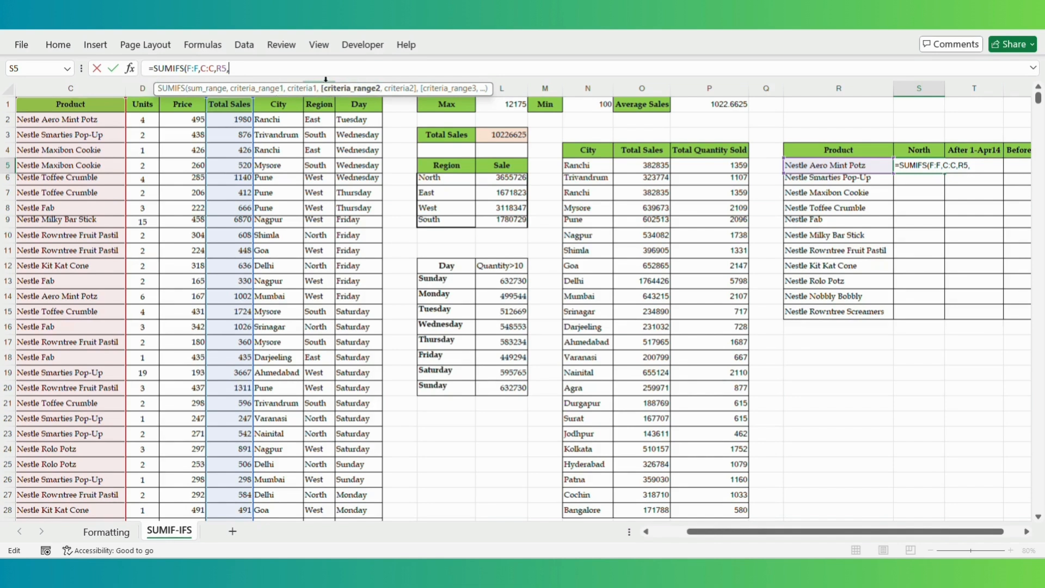
# - Add Region column H with absolute $S$4 as criterion, giving 479229, then reopen S5
pyautogui.click(324, 88)
pyautogui.write(',')
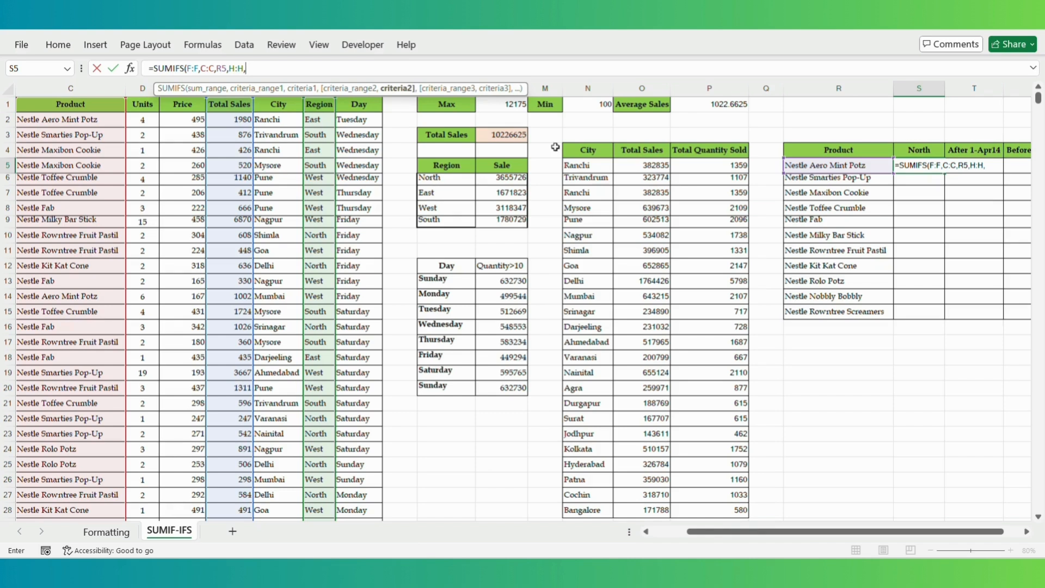
pyautogui.click(921, 150)
pyautogui.doubleClick(250, 68)
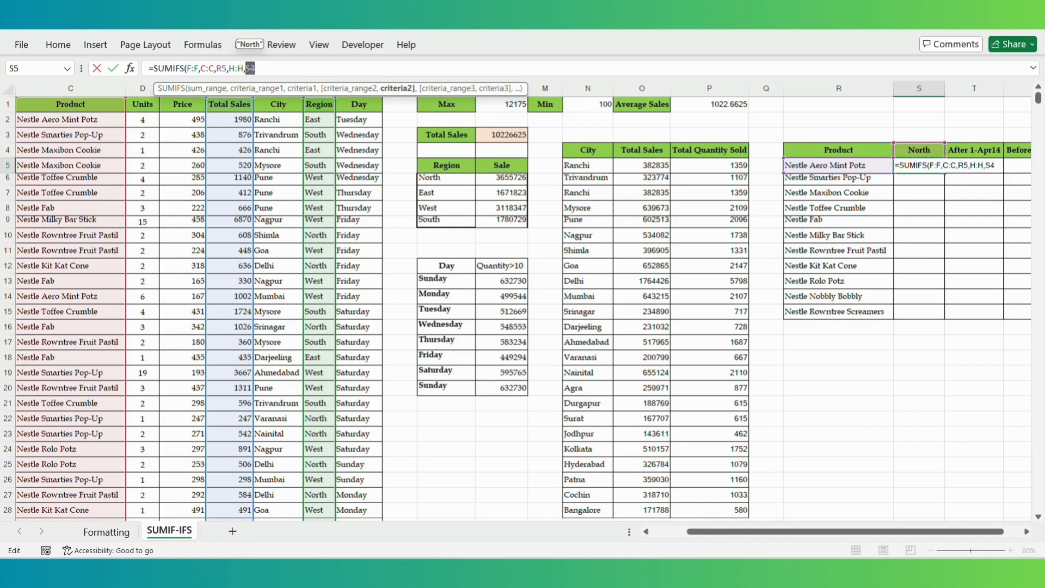
pyautogui.press('F4')
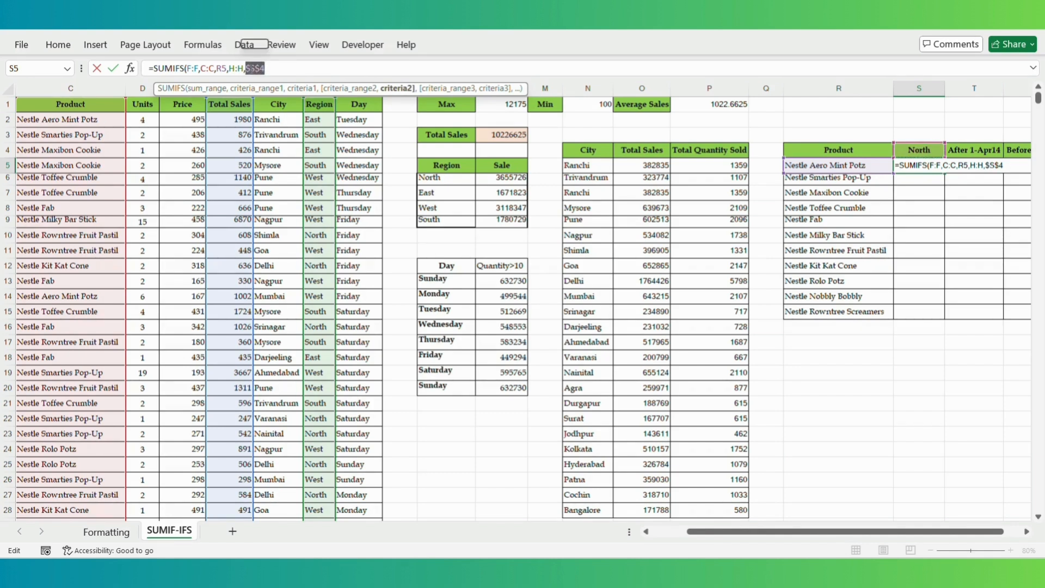
pyautogui.click(251, 68)
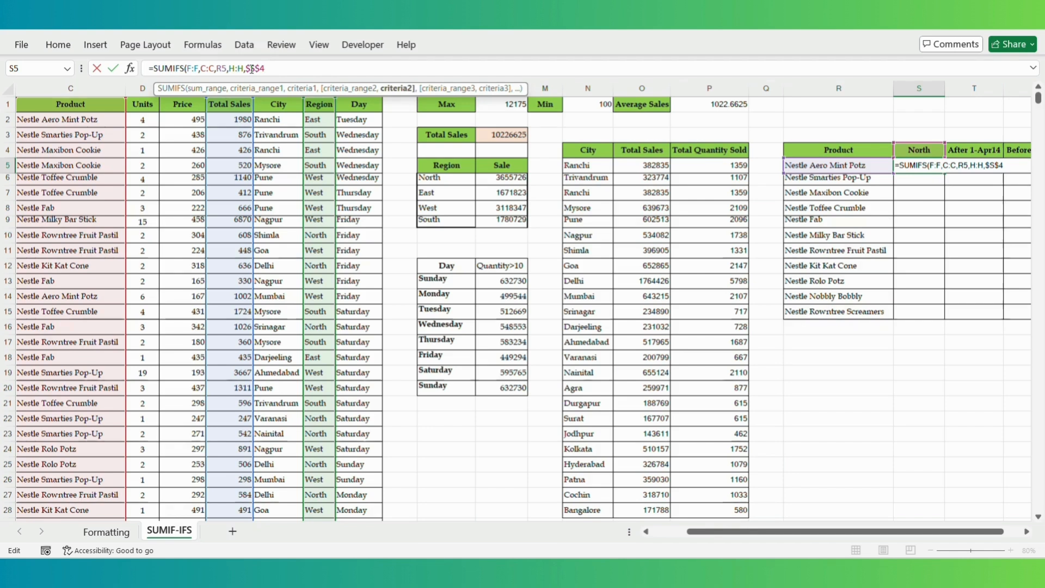
pyautogui.press('Return')
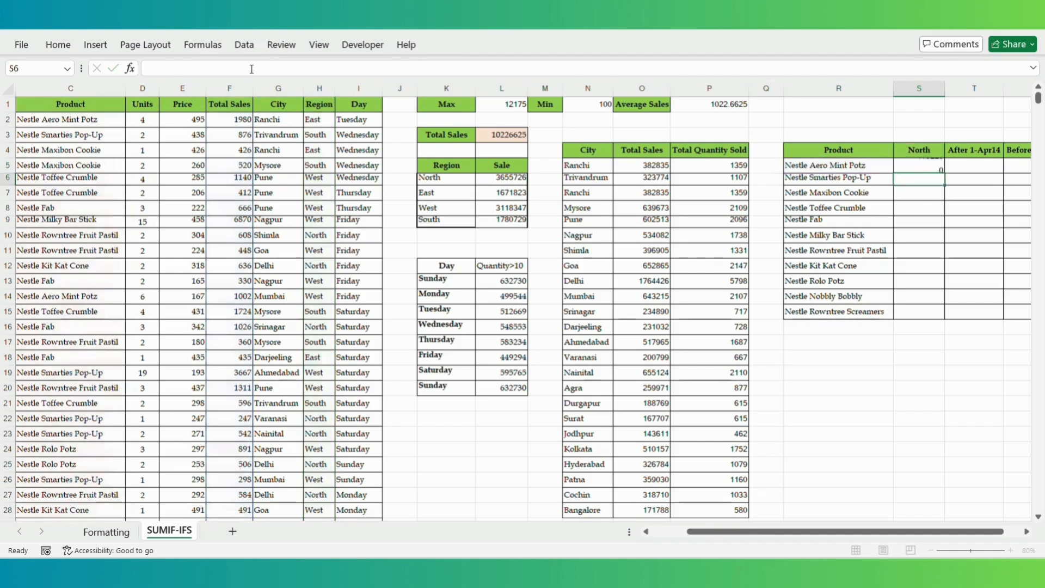
pyautogui.click(916, 163)
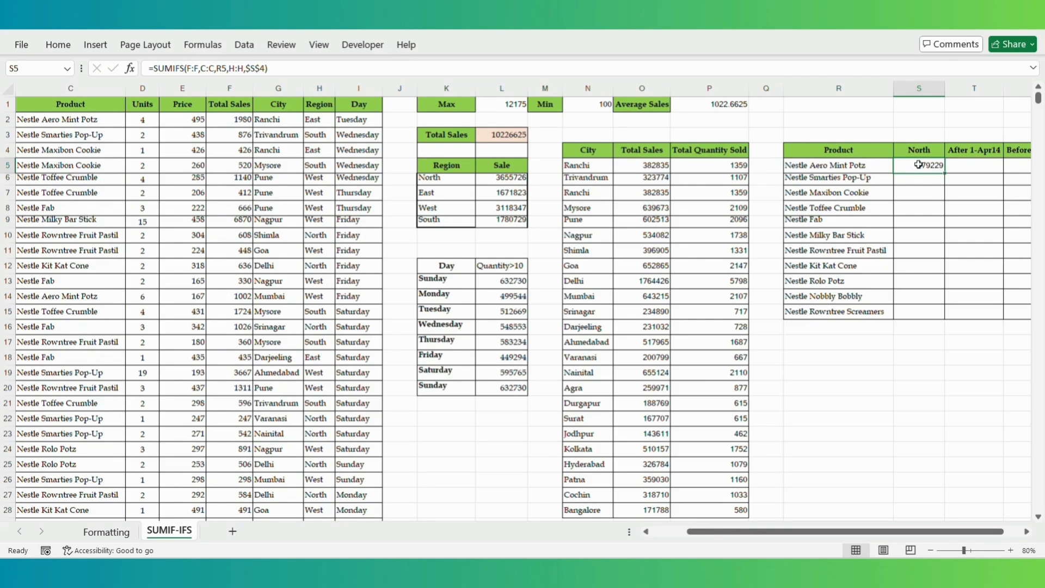
pyautogui.doubleClick(917, 164)
# - Clear S5 and retype =SUMIFS(F:F,C:C,R5, for the product criterion
pyautogui.hotkey('ctrl', 'a')
pyautogui.press('BackSpace')
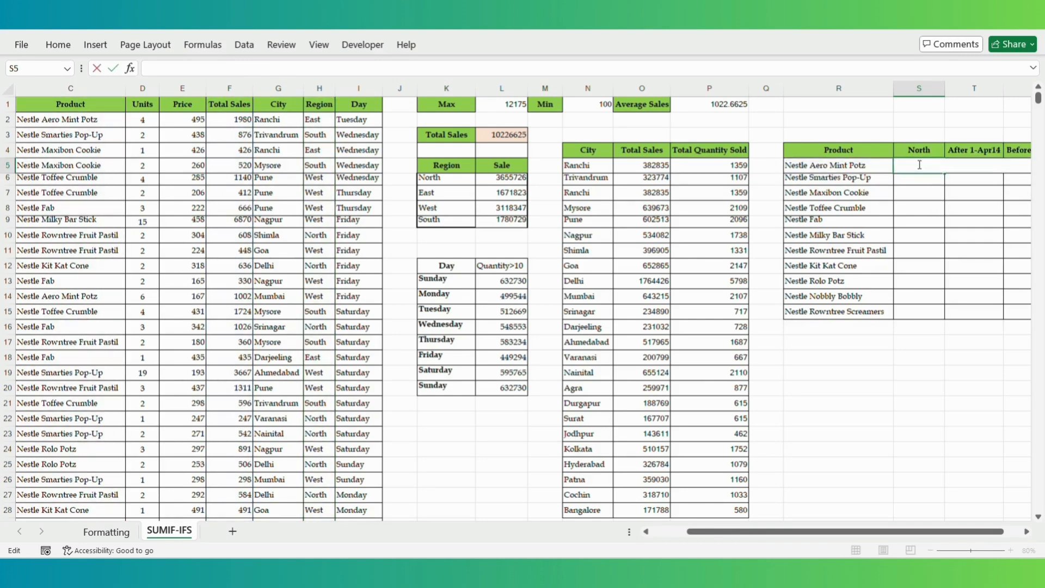
pyautogui.write('=SUMIFS(')
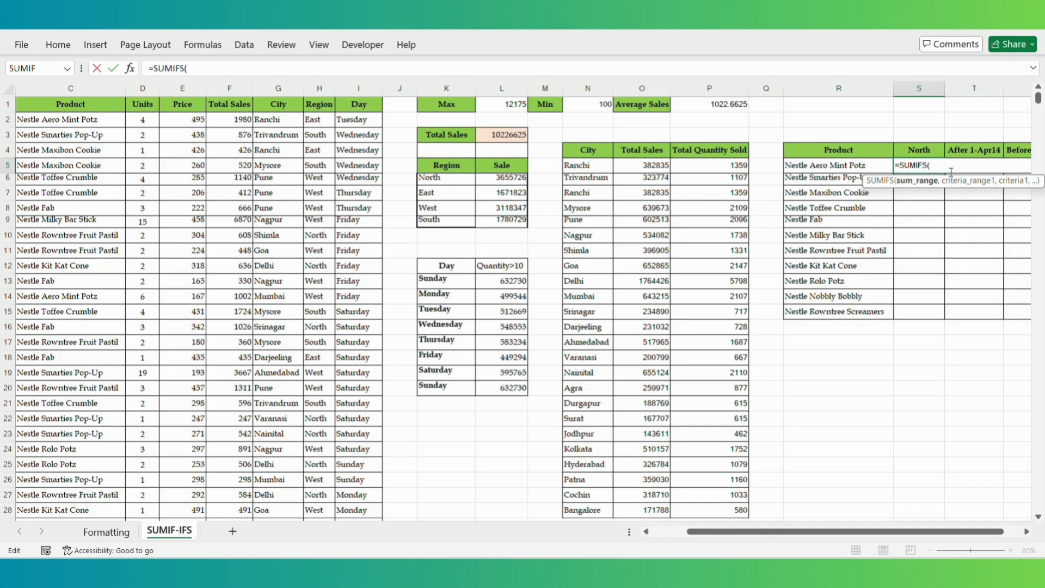
pyautogui.click(228, 87)
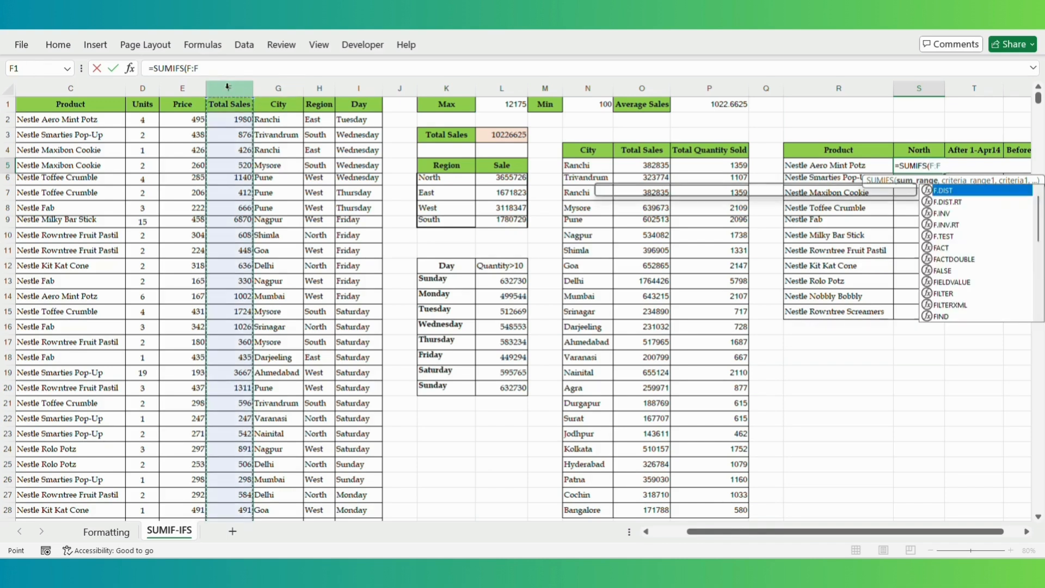
pyautogui.write(',')
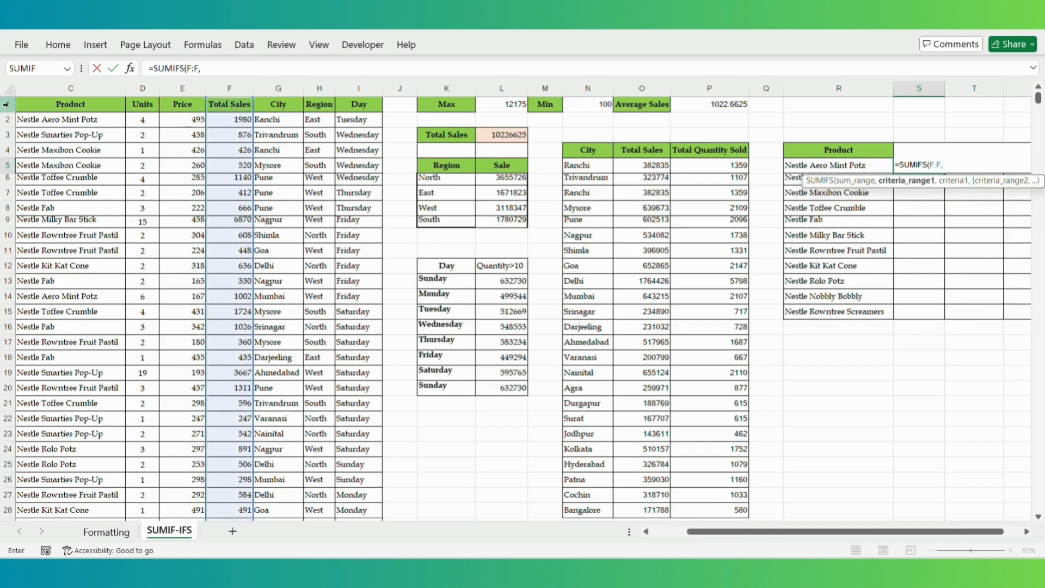
pyautogui.click(80, 90)
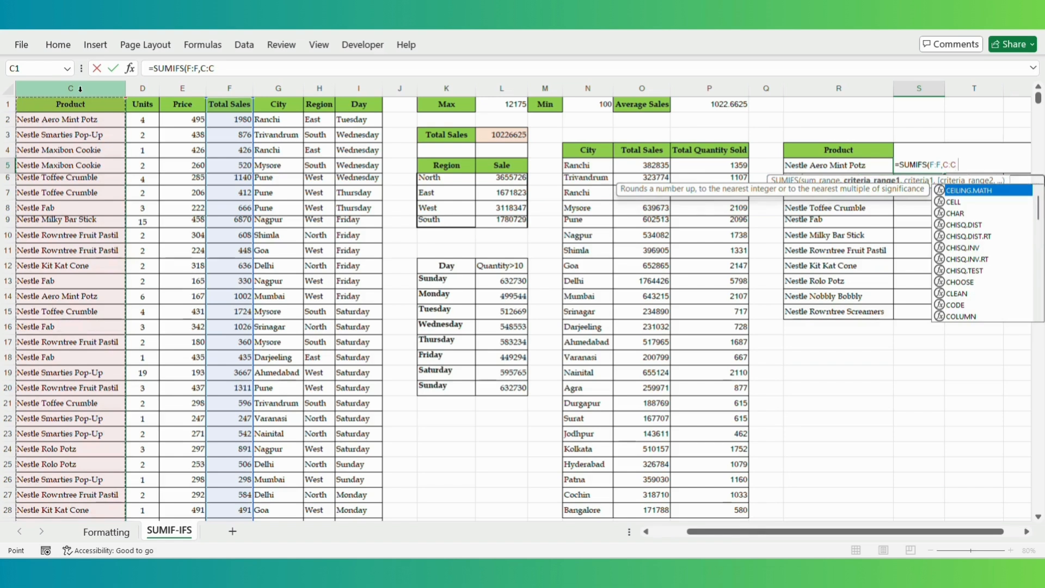
pyautogui.write(',')
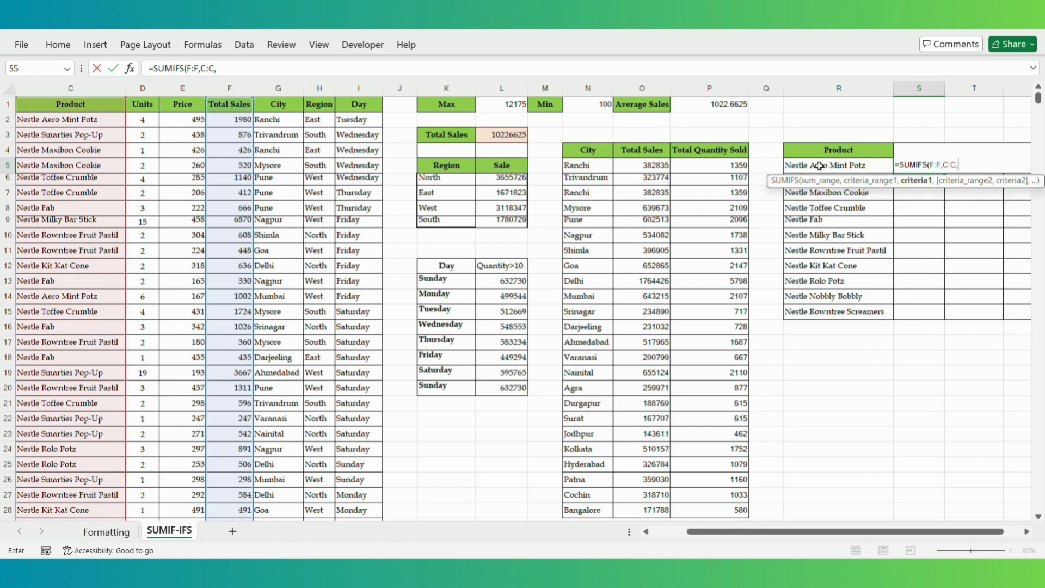
pyautogui.click(819, 166)
pyautogui.write(',')
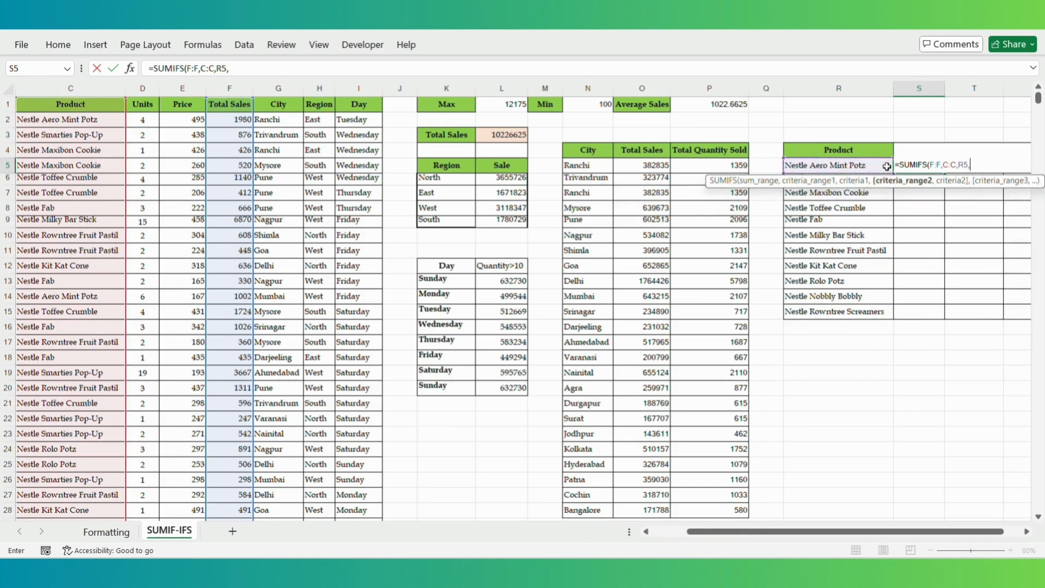
# - Finish with H:H,$K$6 as the North criterion and fill down to S15 (103585)
pyautogui.click(321, 87)
pyautogui.write(',')
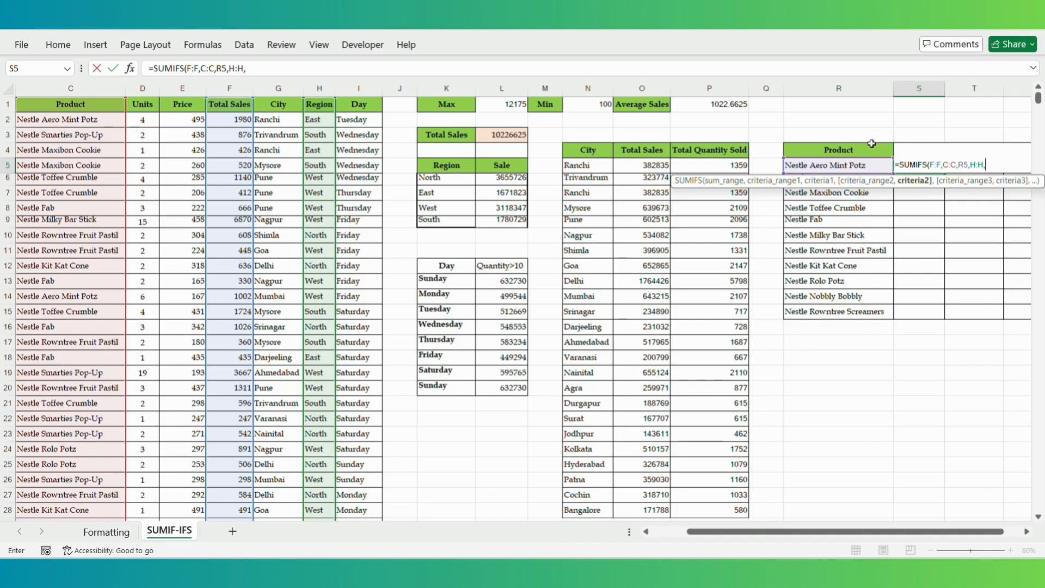
pyautogui.click(457, 178)
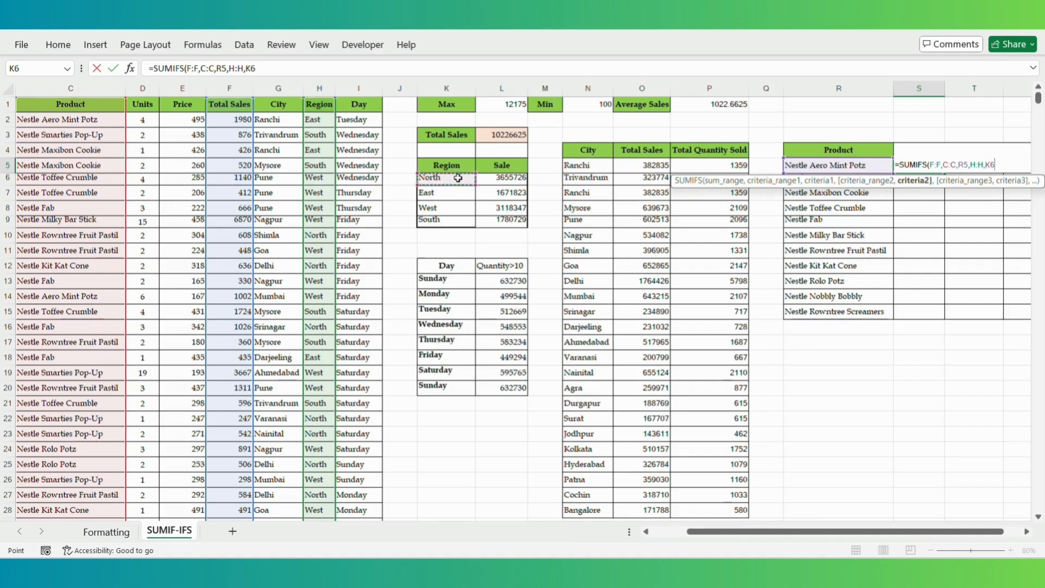
pyautogui.doubleClick(250, 68)
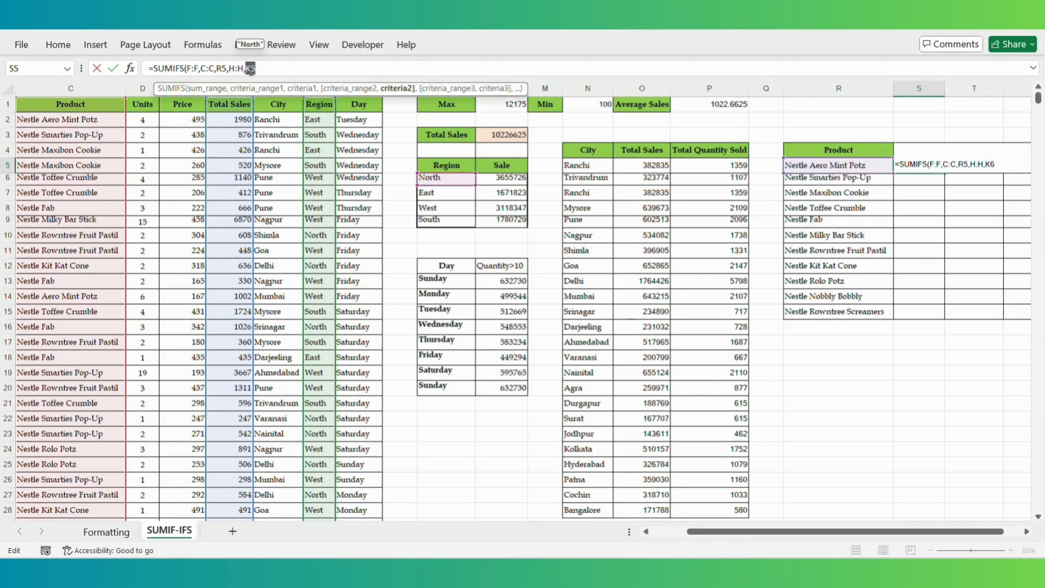
pyautogui.press('F4')
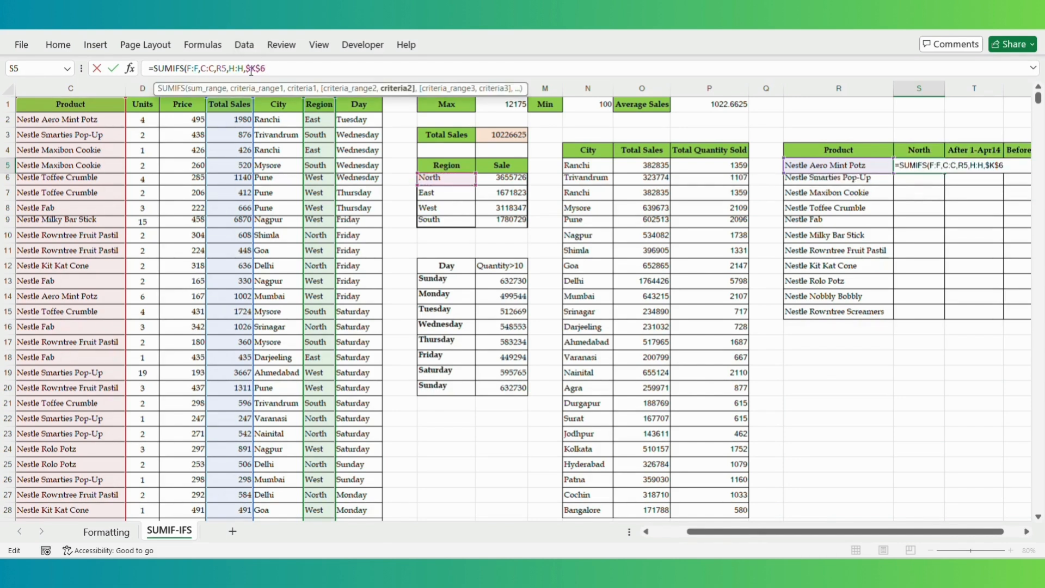
pyautogui.write(')')
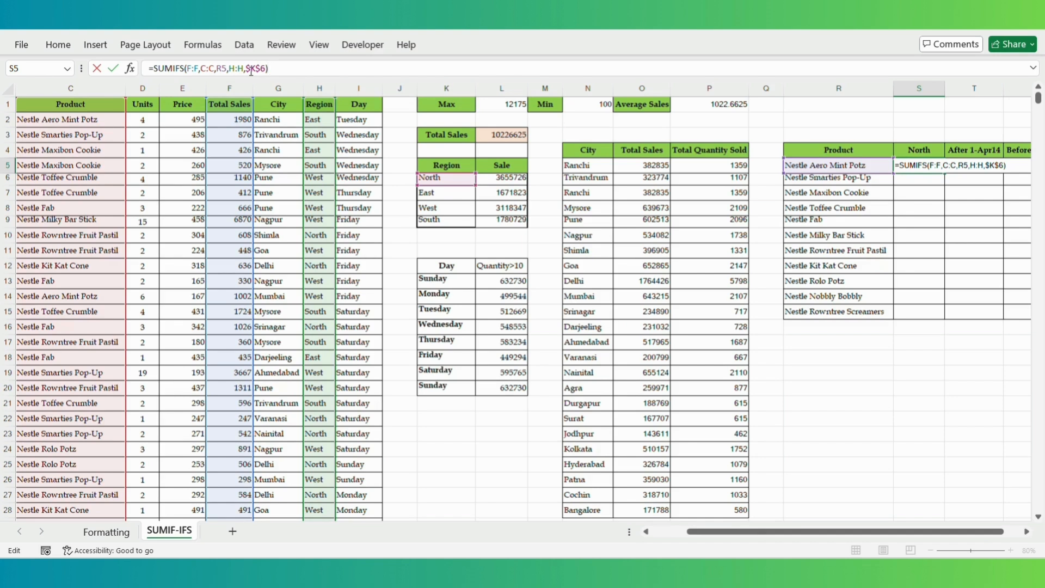
pyautogui.press('Return')
pyautogui.click(922, 164)
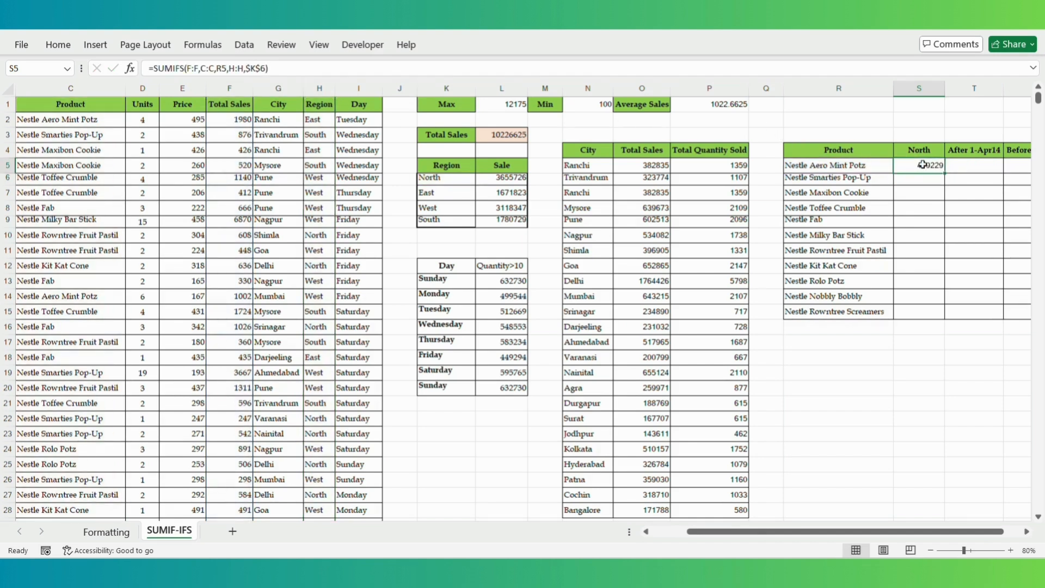
pyautogui.doubleClick(946, 173)
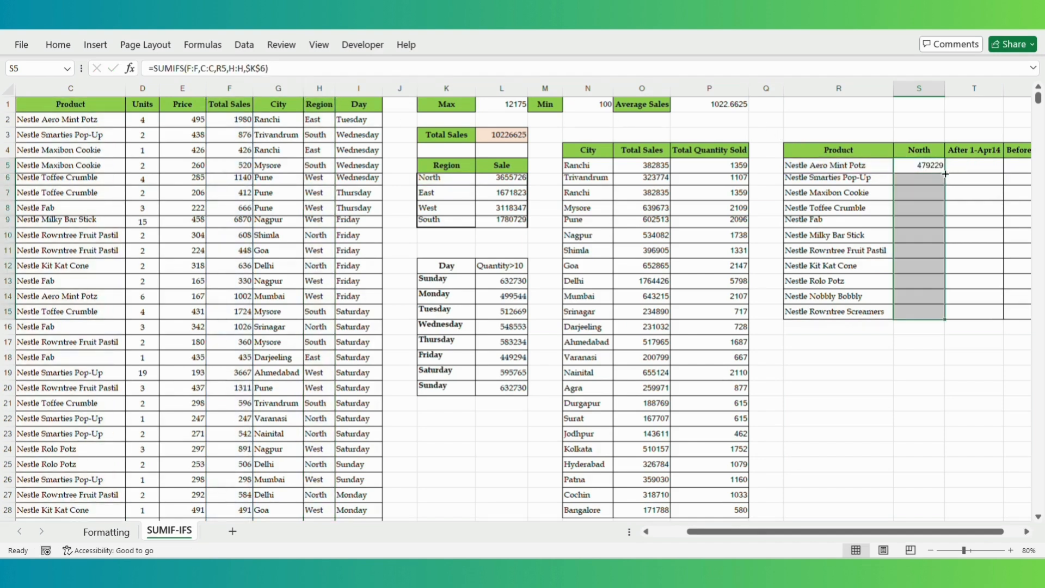
# - Try filling and pasting S5's formula into T5, undoing both attempts
pyautogui.click(979, 168)
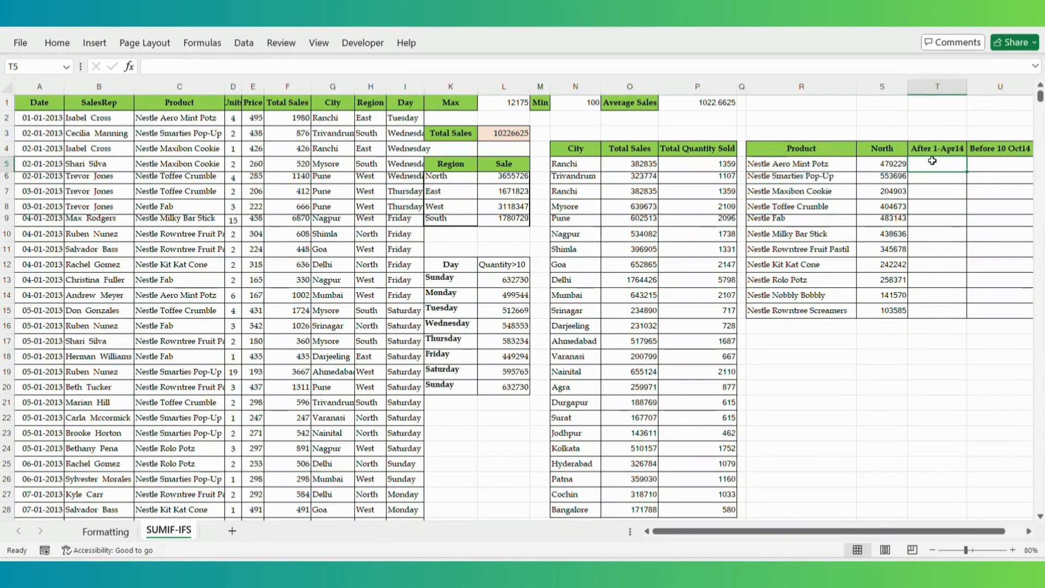
pyautogui.click(872, 163)
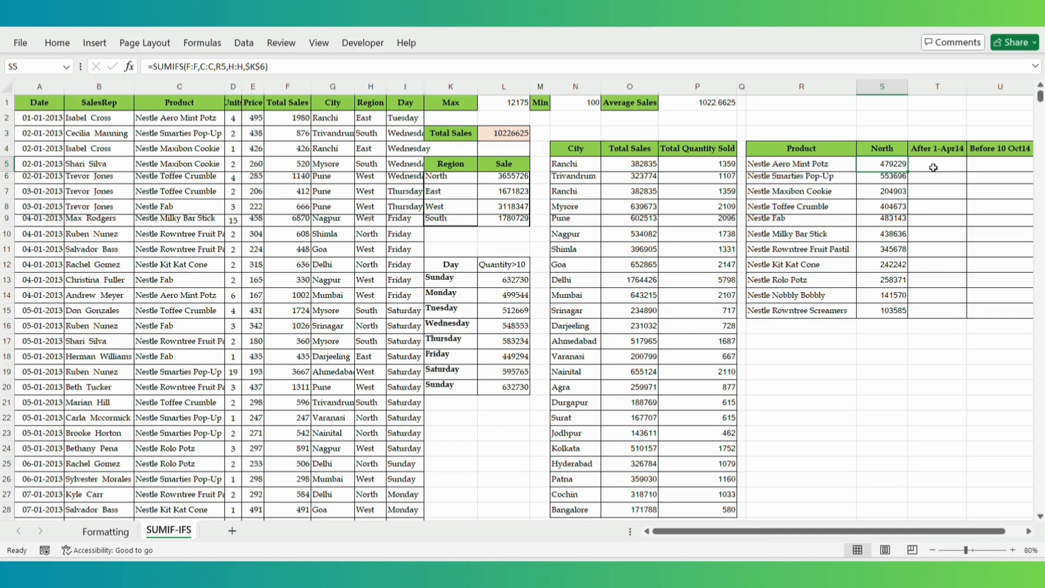
pyautogui.moveTo(907, 170); pyautogui.dragTo(948, 173)
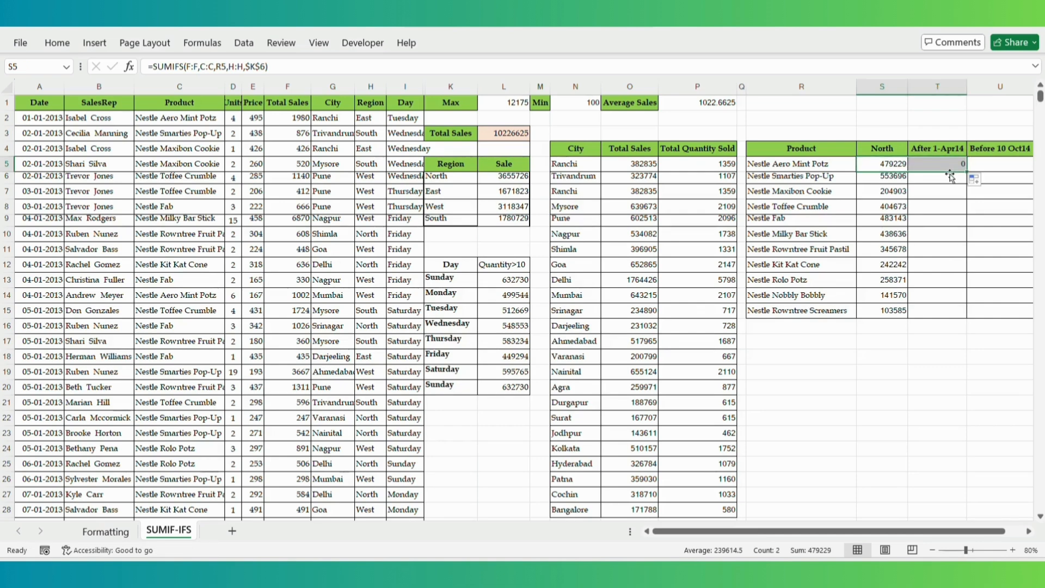
pyautogui.hotkey('ctrl', 'z')
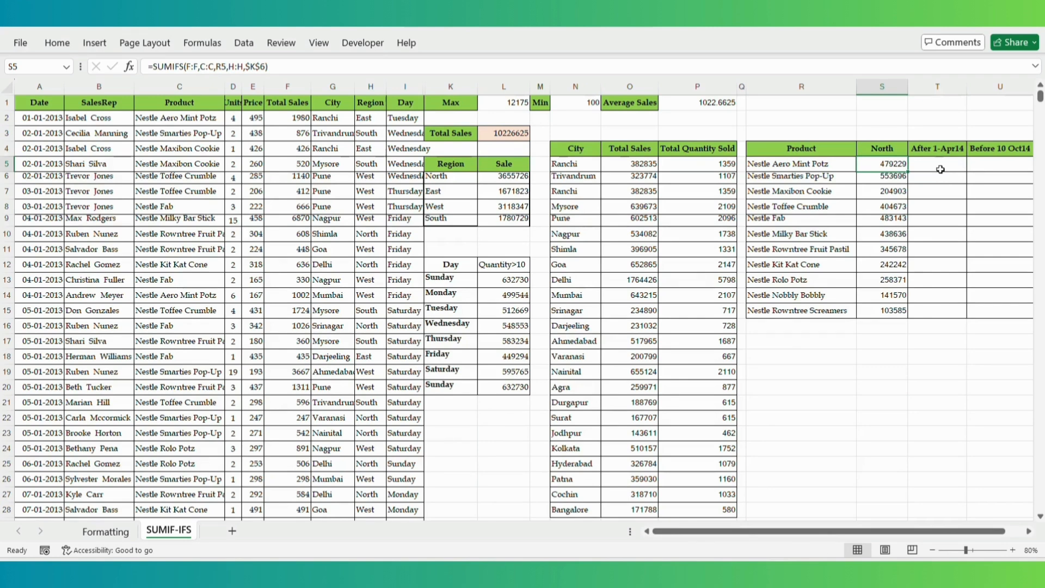
pyautogui.click(929, 159)
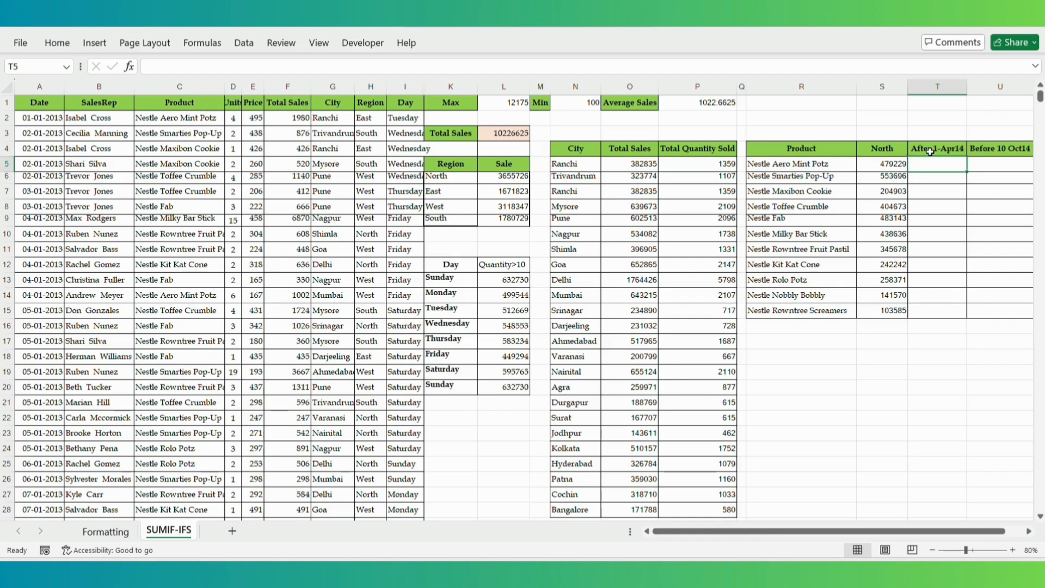
pyautogui.click(882, 167)
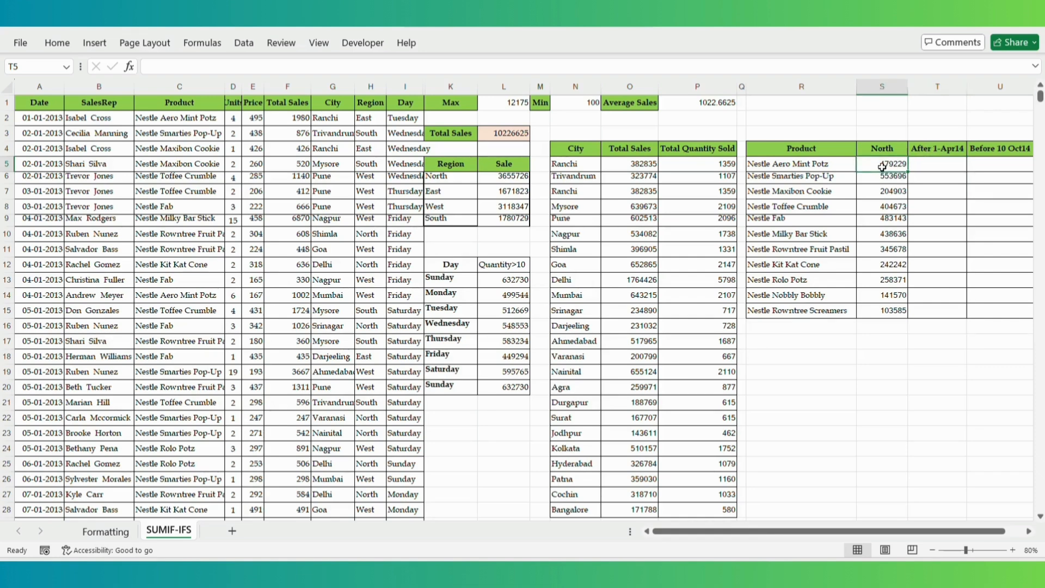
pyautogui.hotkey('ctrl', 'c')
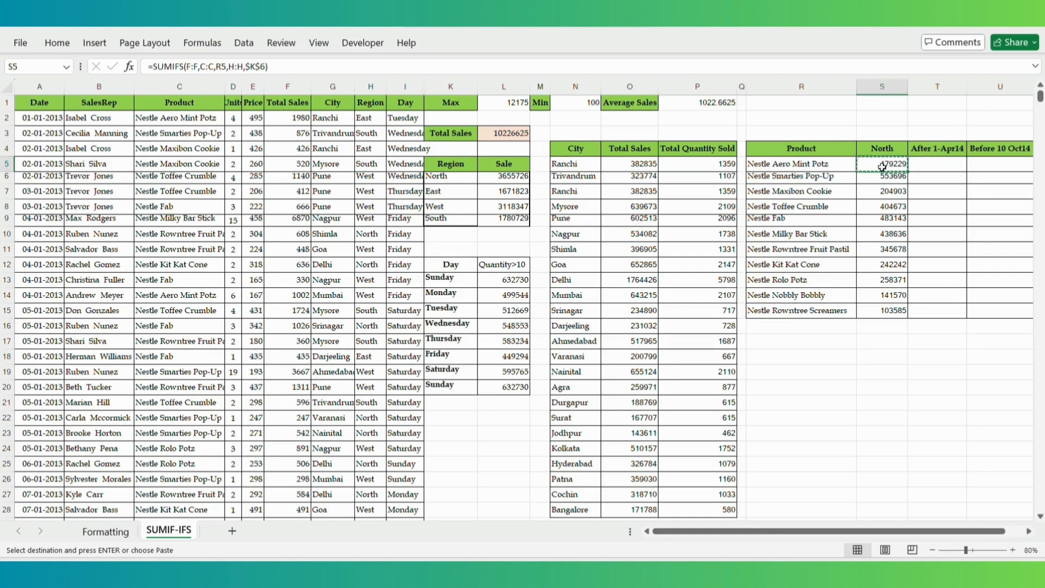
pyautogui.click(950, 162)
pyautogui.hotkey('ctrl', 'v')
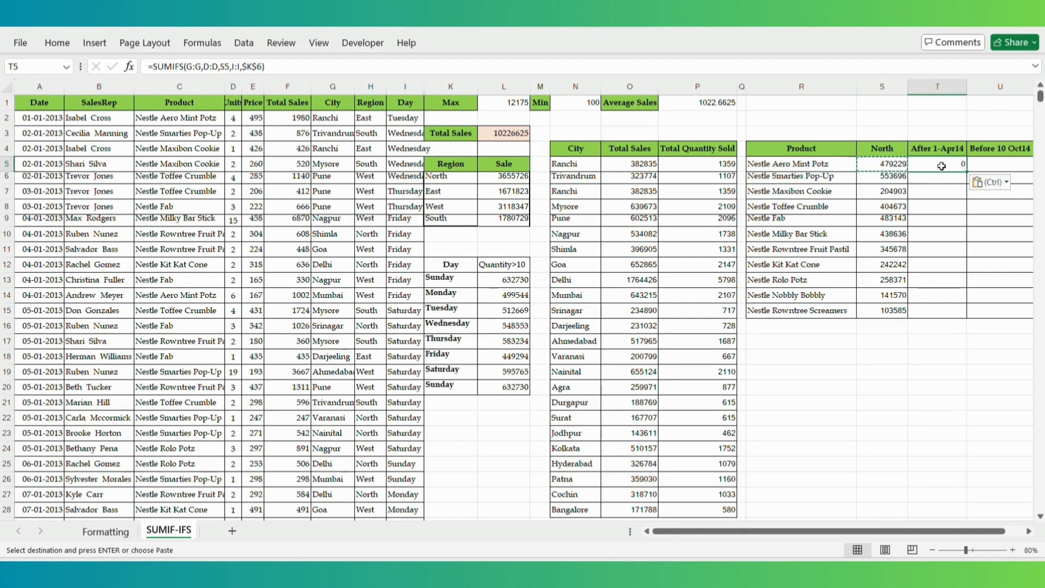
pyautogui.hotkey('ctrl', 'z')
# - Copy S5's formula text from the formula bar and paste it into T5, showing 479229
pyautogui.click(886, 164)
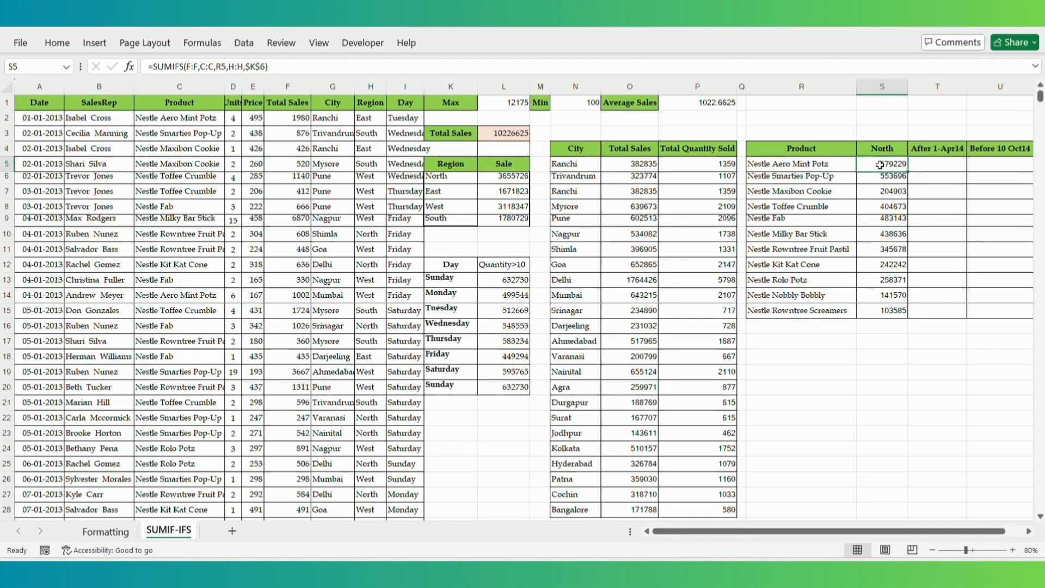
pyautogui.click(473, 66)
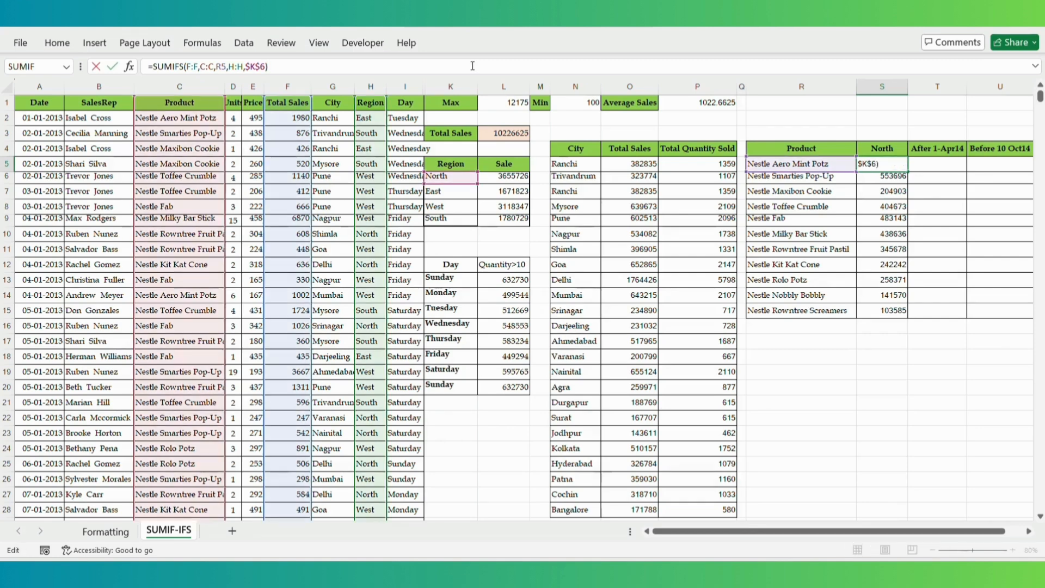
pyautogui.hotkey('ctrl', 'a')
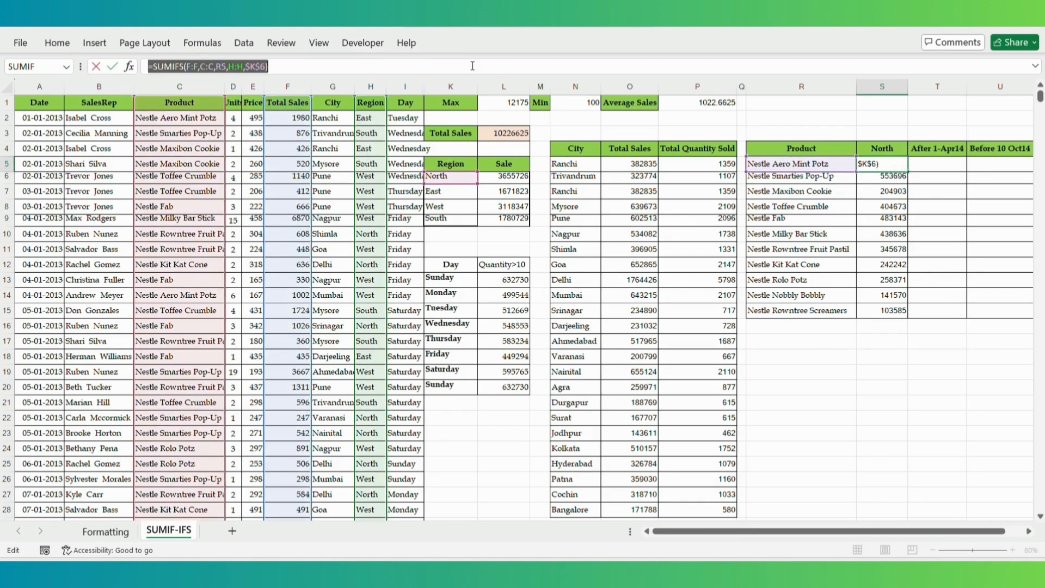
pyautogui.press('Escape')
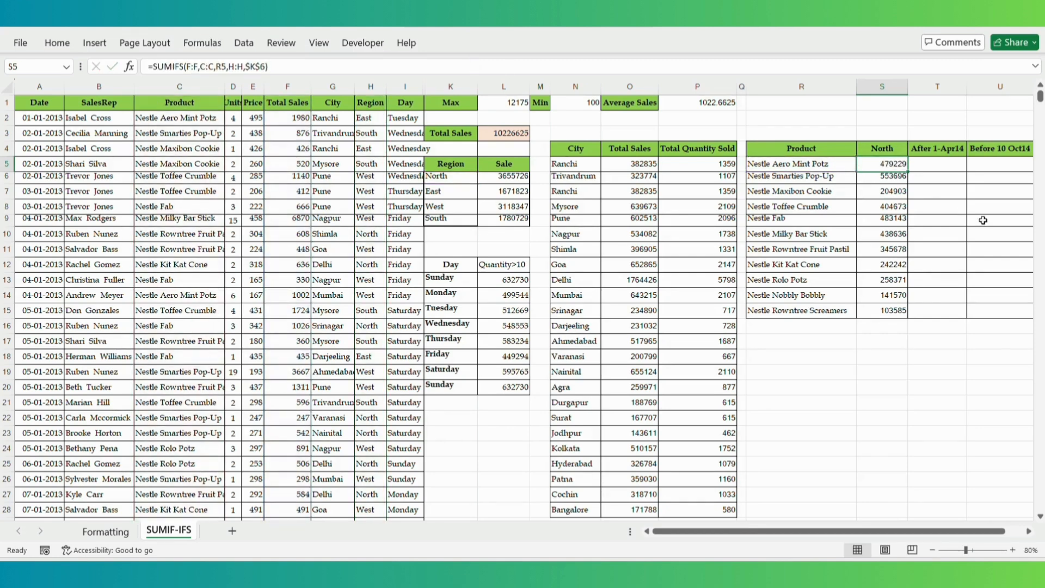
pyautogui.click(938, 163)
pyautogui.hotkey('ctrl', 'v')
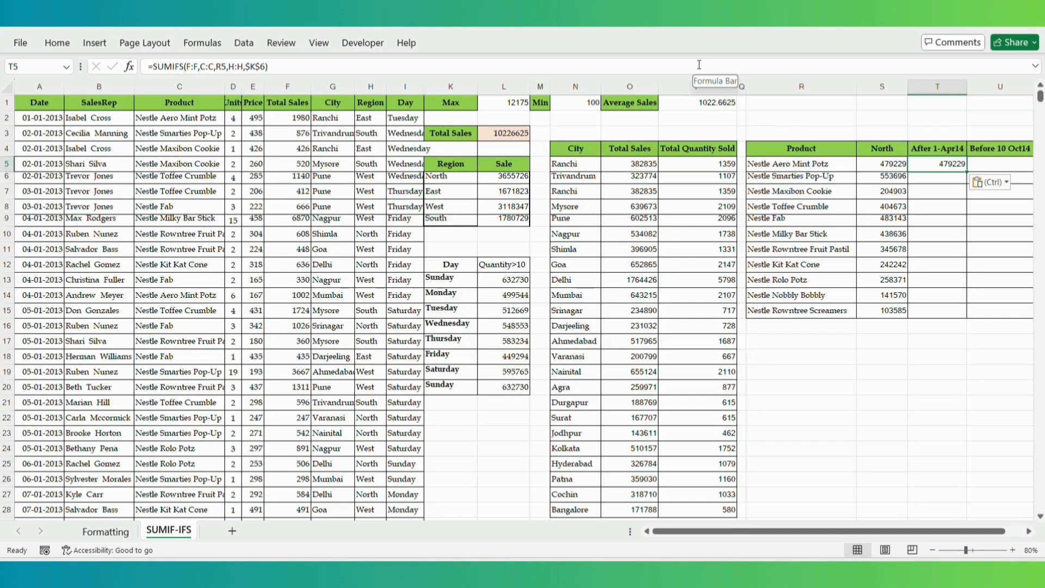
# - Extend T5's SUMIFS formula with the date condition A:A, ">1-04-2014"
pyautogui.click(501, 66)
pyautogui.press('BackSpace')
pyautogui.write(',')
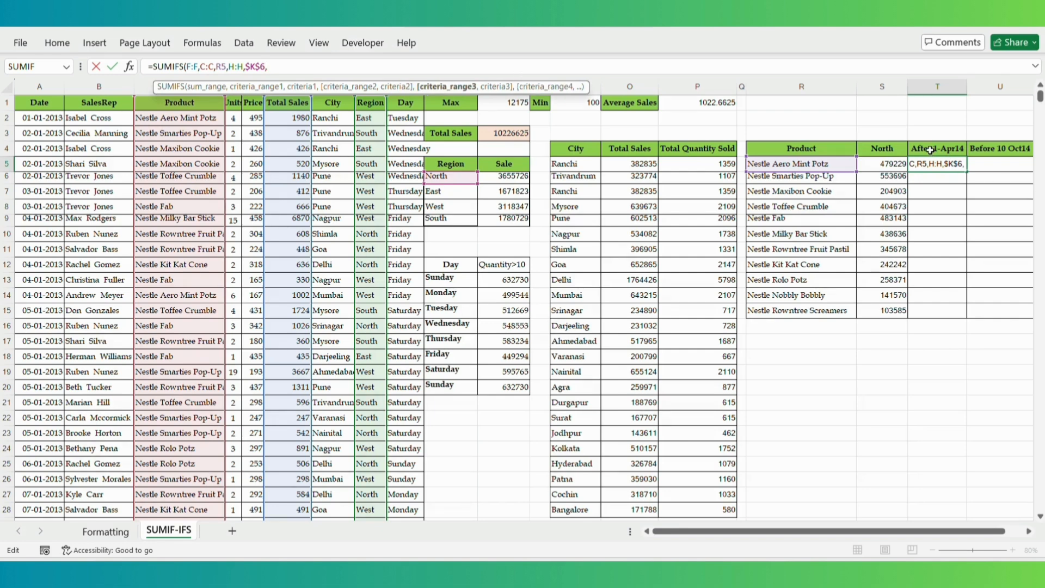
pyautogui.click(26, 87)
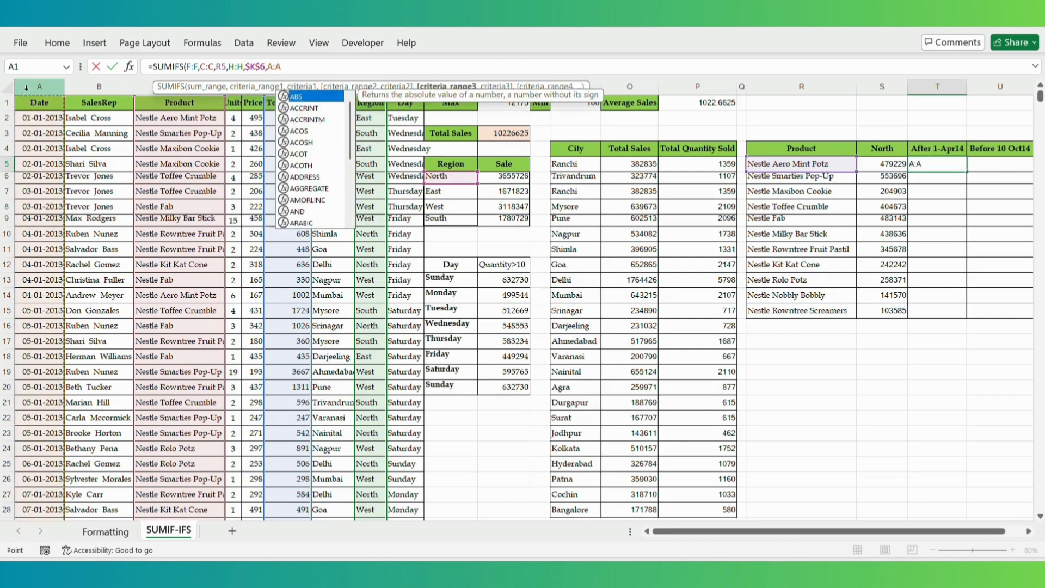
pyautogui.write(',')
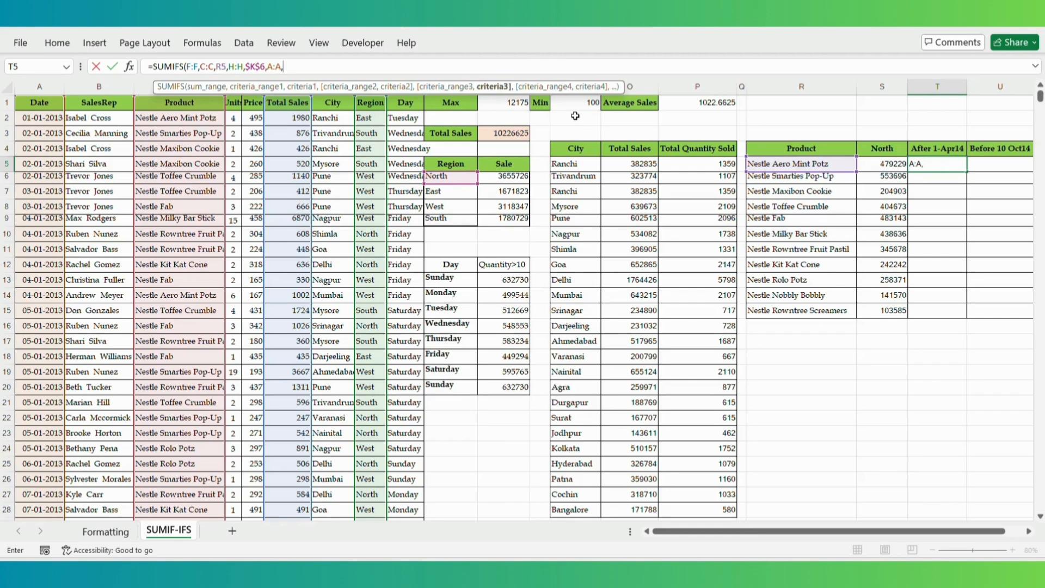
pyautogui.write('"')
pyautogui.write('>')
pyautogui.write('1-')
pyautogui.write('-')
pyautogui.write('04-201')
pyautogui.write('4"')
pyautogui.write(')')
pyautogui.press('Return')
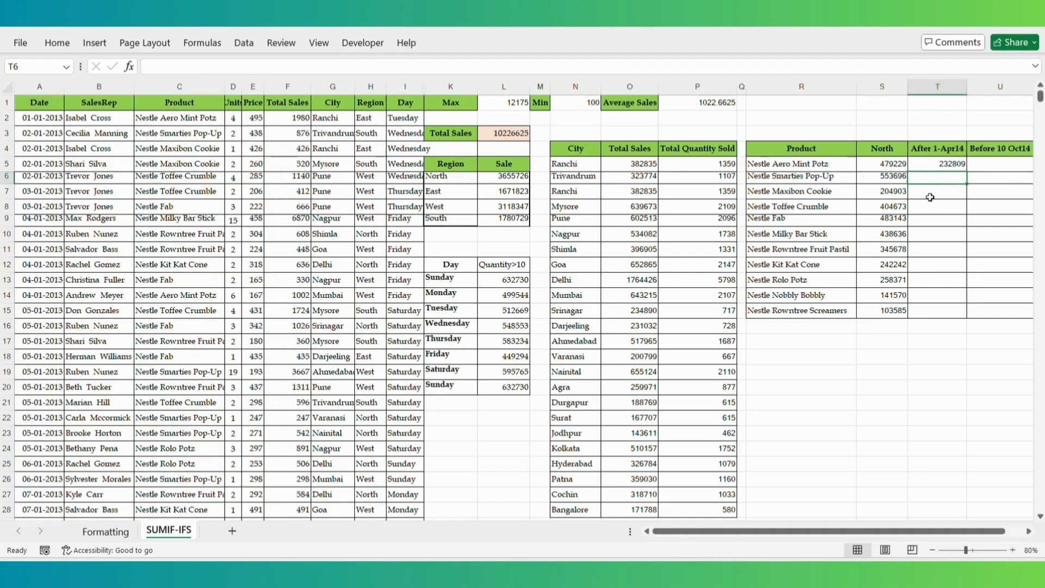
# - Fill T5's date-filtered formula down to T15
pyautogui.click(933, 164)
pyautogui.moveTo(966, 172); pyautogui.dragTo(966, 171)
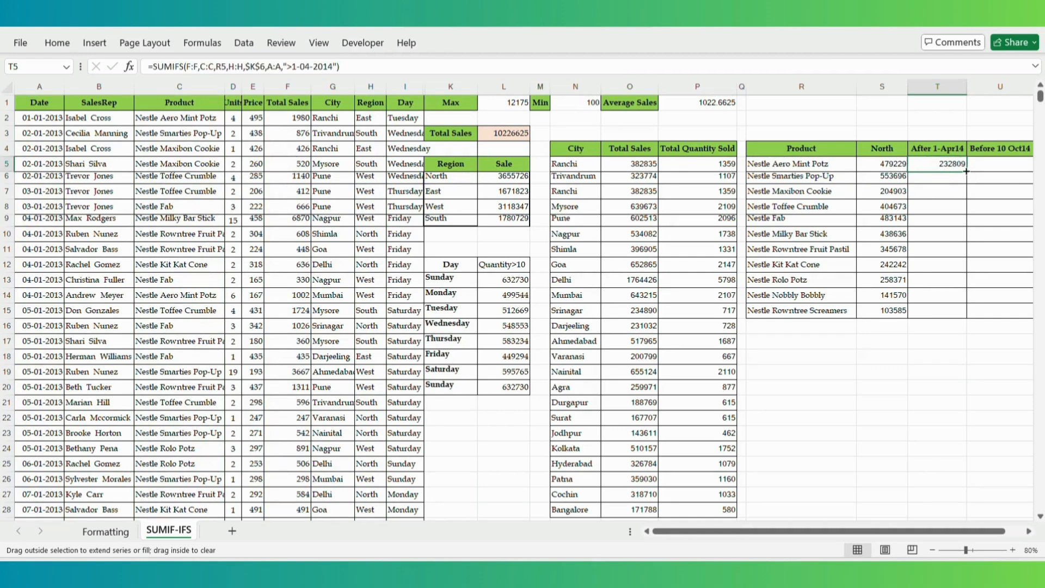
pyautogui.doubleClick(966, 172)
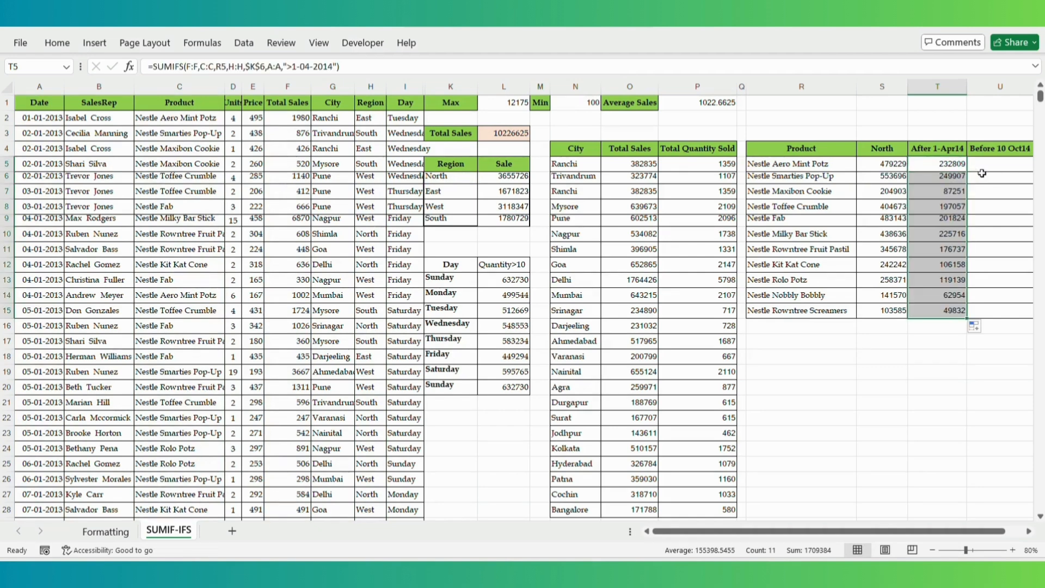
# - Copy the full formula text from T5 without changing it
pyautogui.click(987, 165)
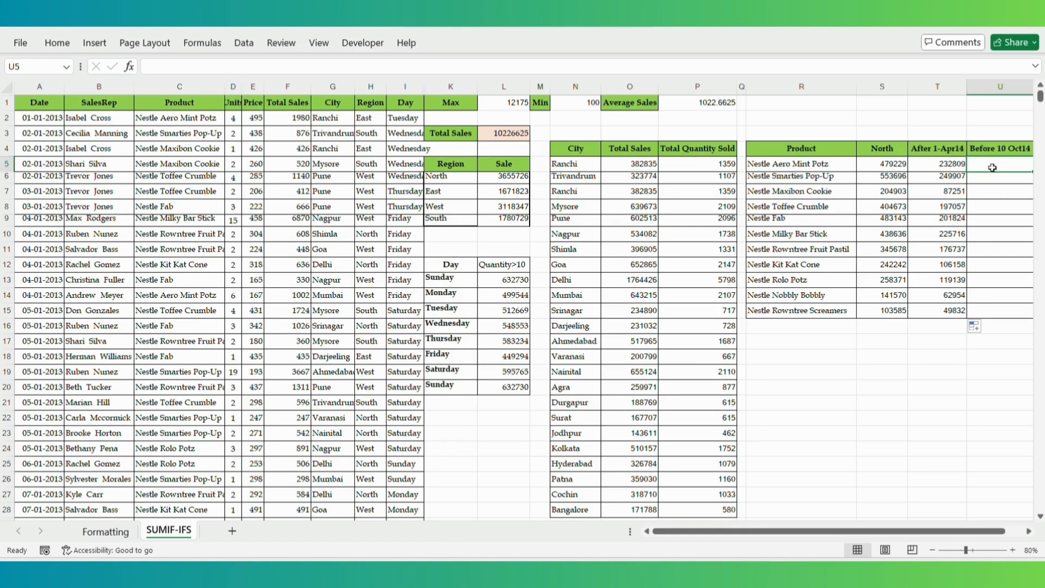
pyautogui.click(1029, 534)
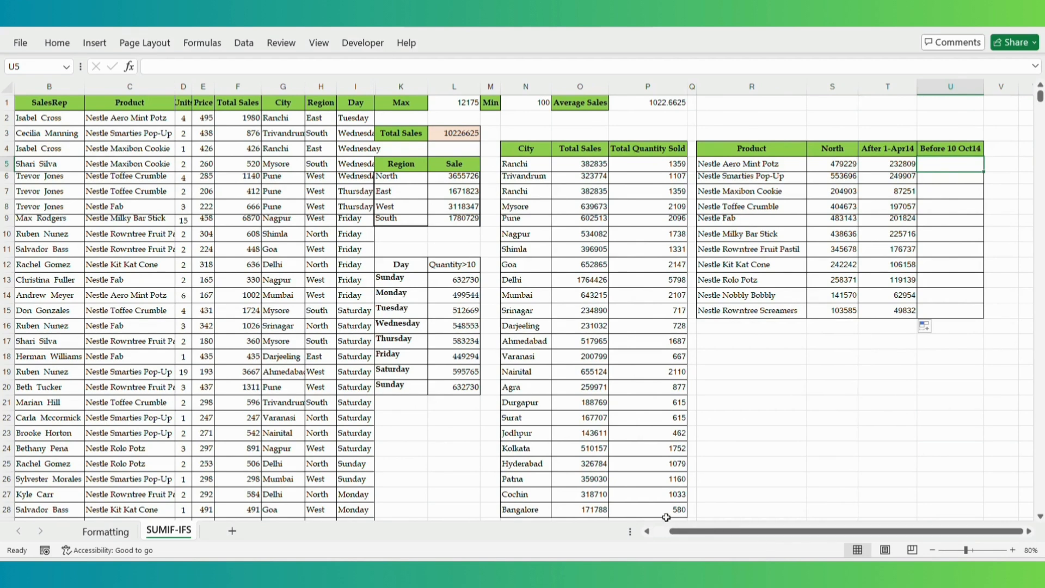
pyautogui.click(646, 531)
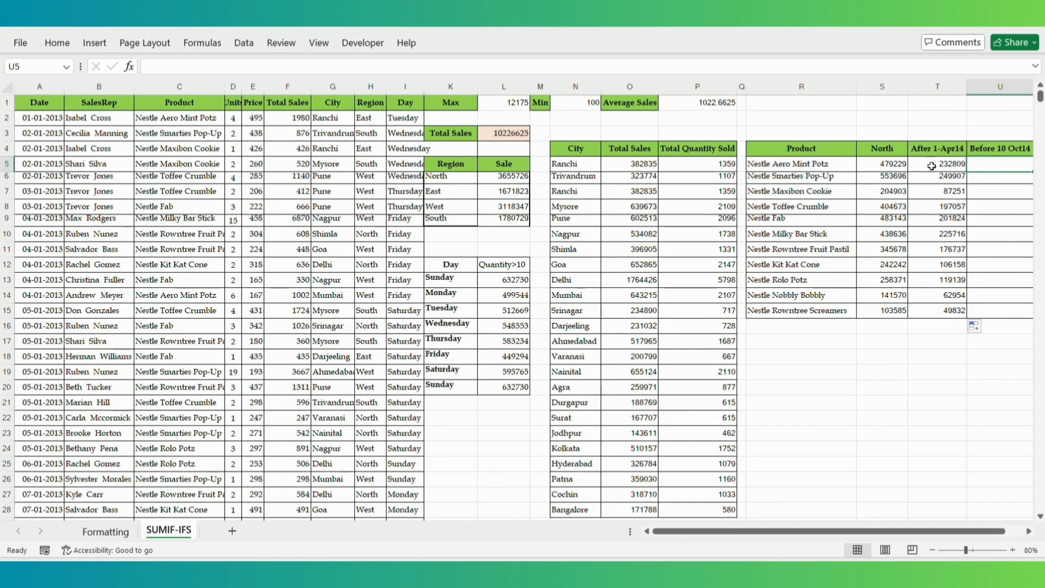
pyautogui.click(900, 167)
pyautogui.click(943, 167)
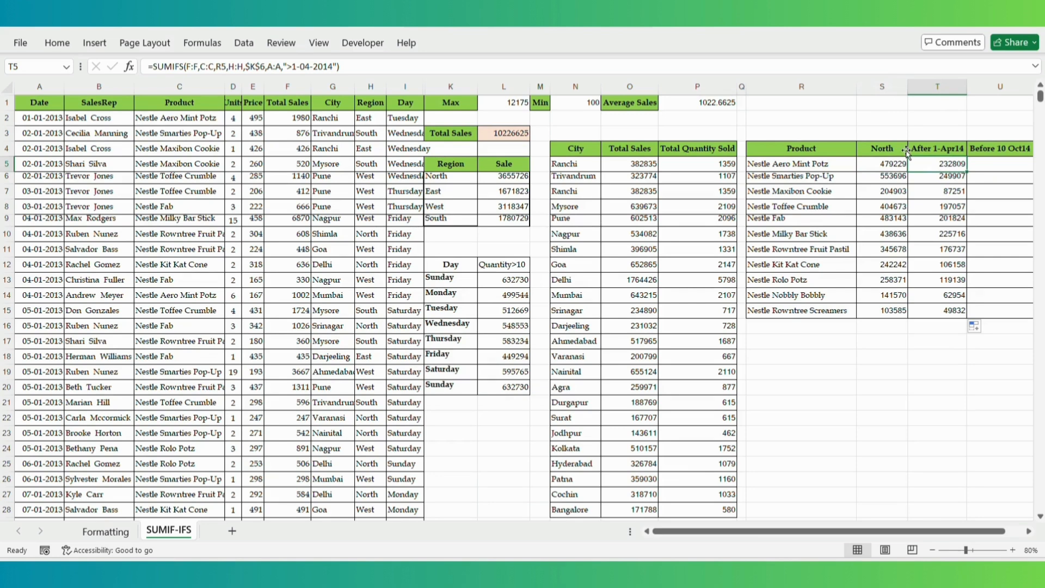
pyautogui.click(618, 67)
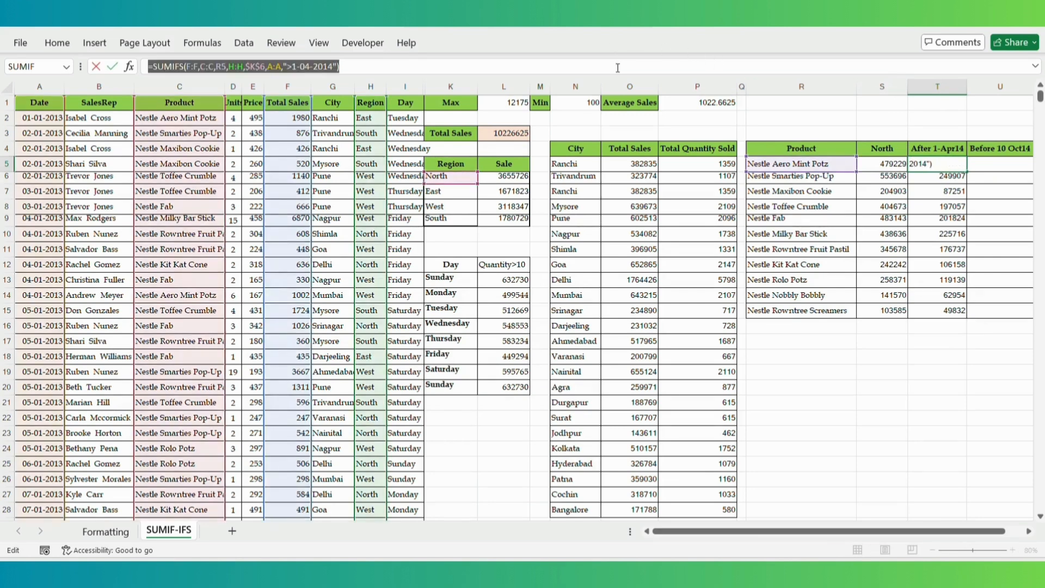
pyautogui.hotkey('ctrl', 'a')
pyautogui.hotkey('ctrl', 'c')
pyautogui.press('Escape')
# - Paste the formula into U5 and change its date criterion to "<10-10-2014"
pyautogui.click(992, 163)
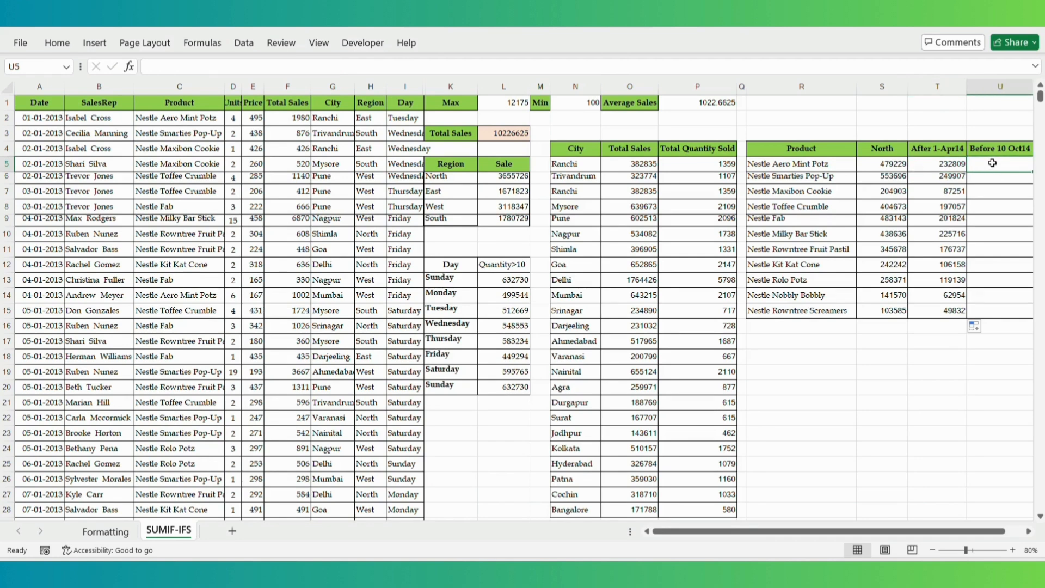
pyautogui.hotkey('ctrl', 'v')
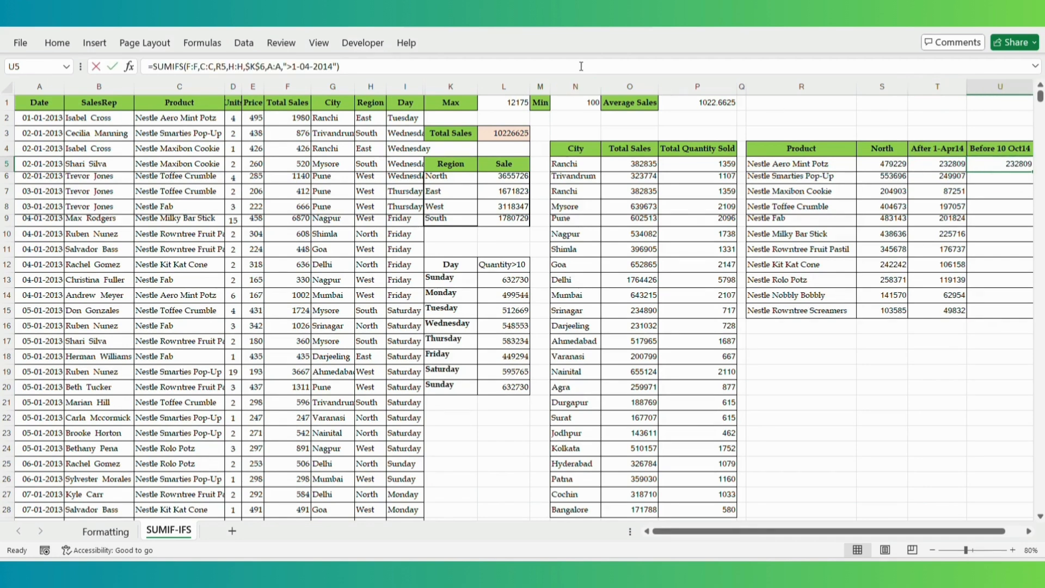
pyautogui.click(581, 66)
pyautogui.press('BackSpace')
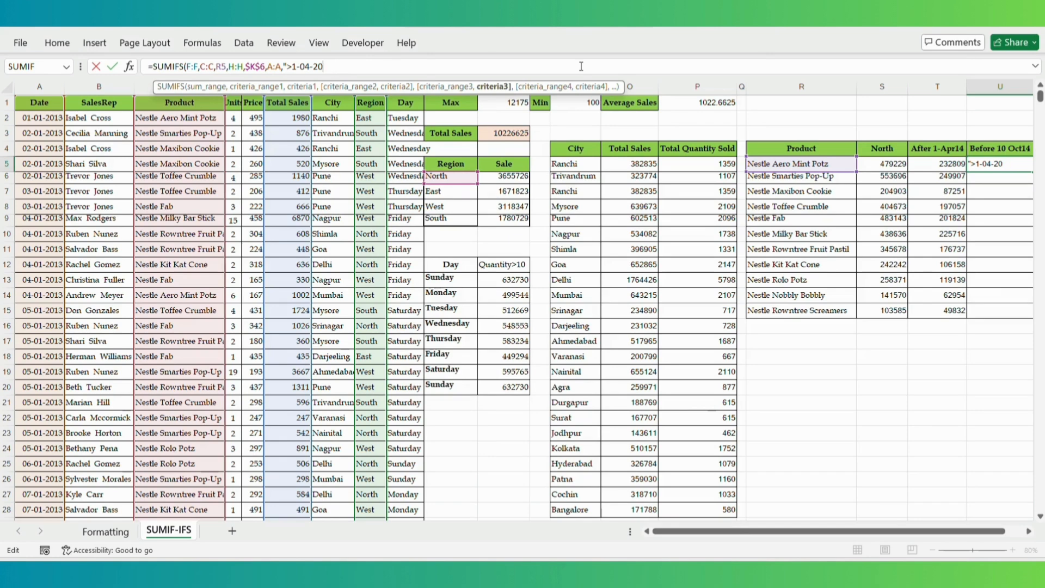
pyautogui.press('BackSpace')
pyautogui.press('BackSpace')
pyautogui.press('BackSpace')
pyautogui.press('BackSpace')
pyautogui.press('BackSpace')
pyautogui.press('BackSpace')
pyautogui.press('BackSpace')
pyautogui.press('BackSpace')
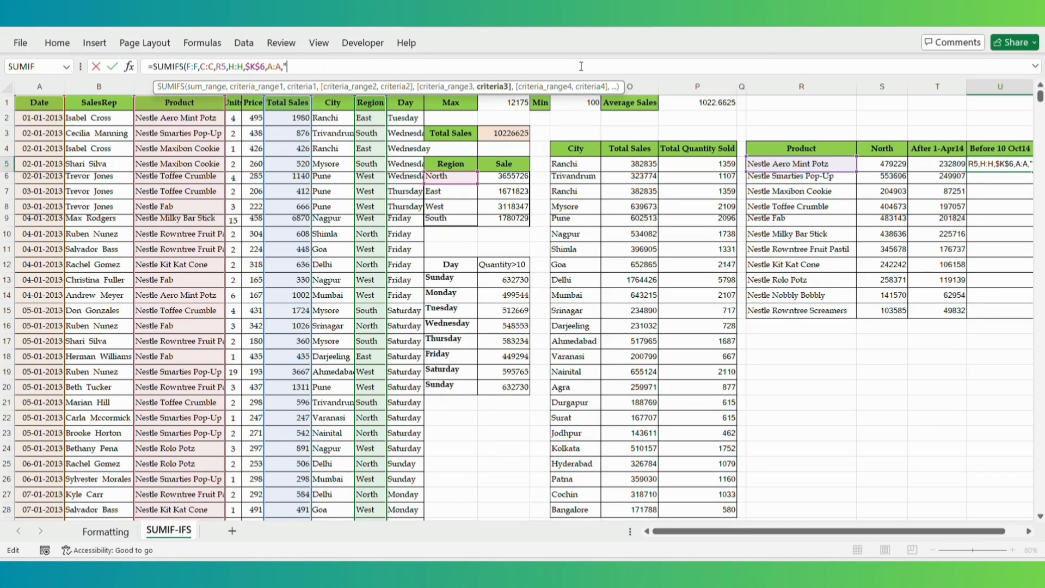
pyautogui.write('<10-10')
pyautogui.write('-2014')
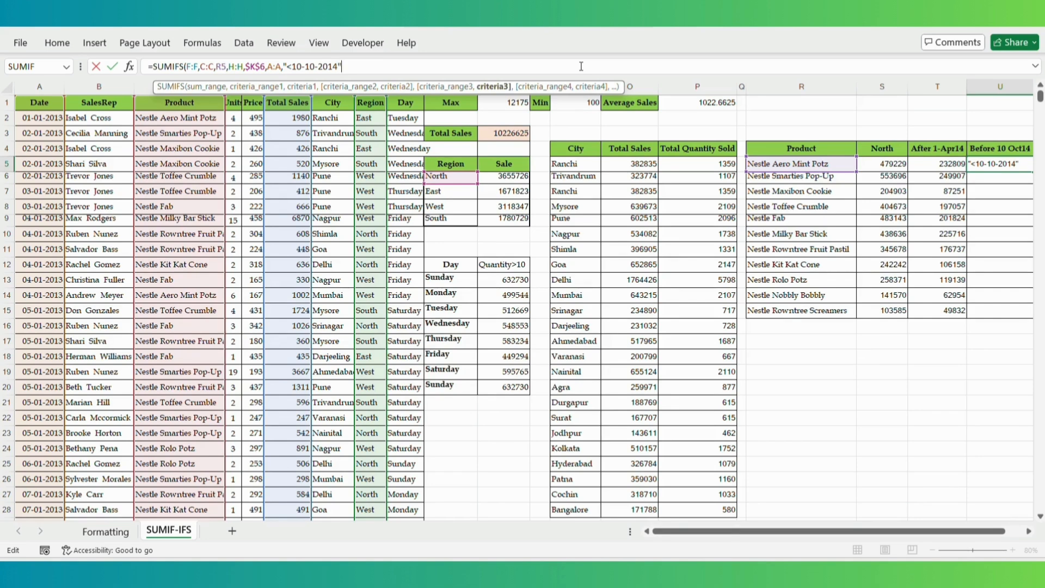
pyautogui.press('Return')
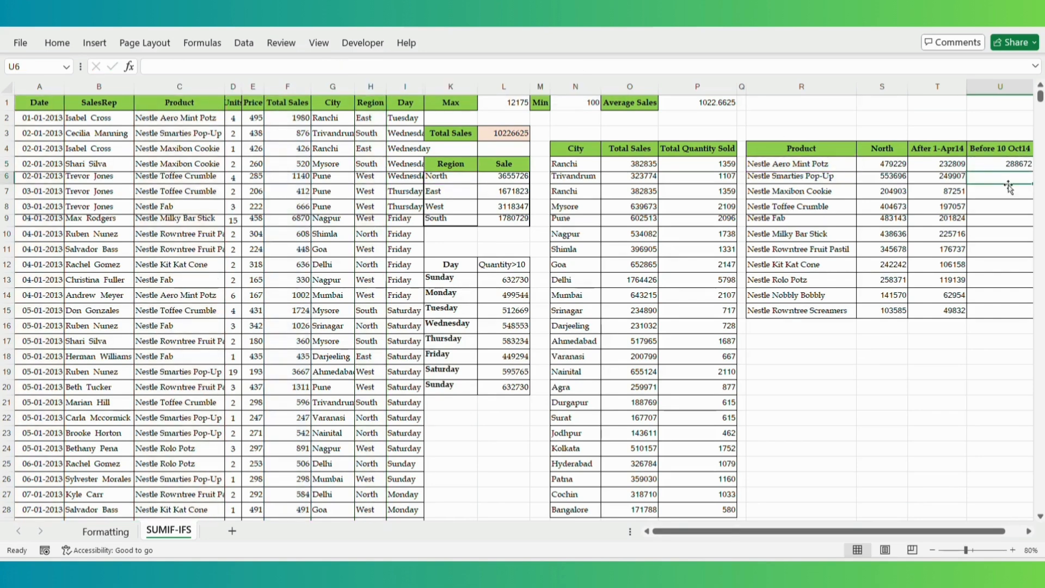
# - Fill U5's before-10-10-2014 formula down to U15
pyautogui.click(1014, 164)
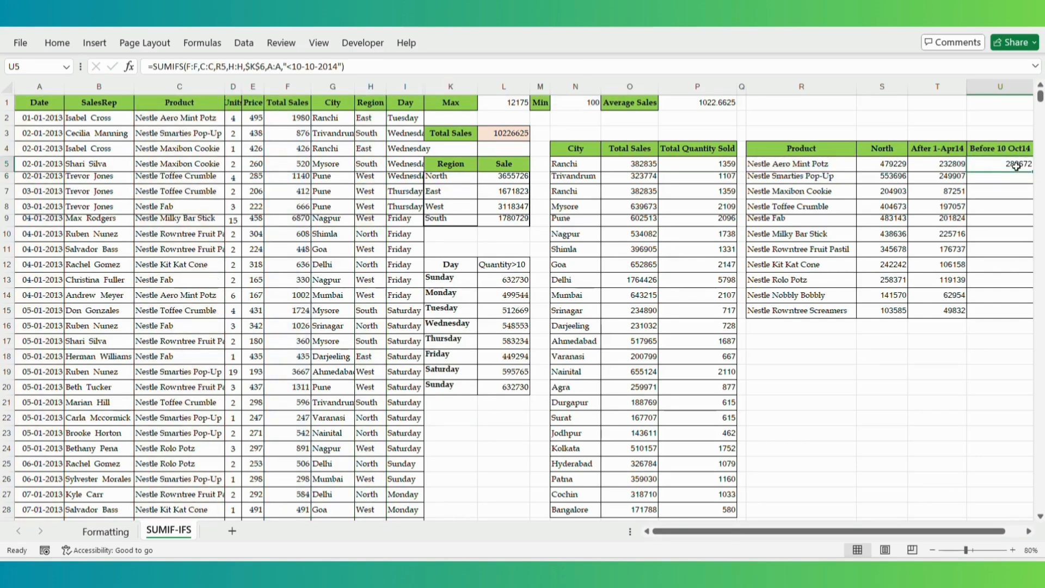
pyautogui.click(1029, 532)
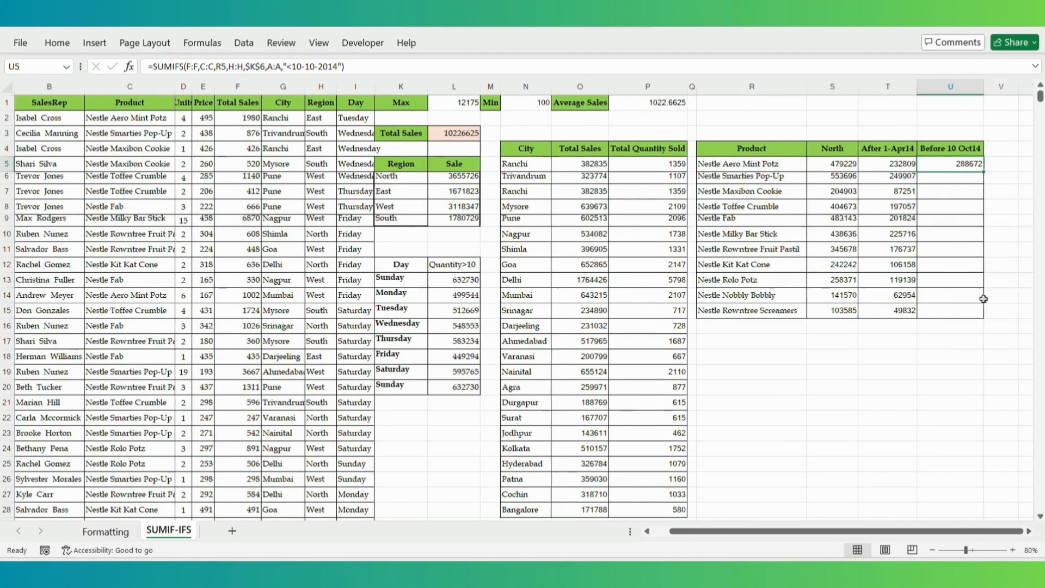
pyautogui.doubleClick(984, 172)
pyautogui.click(997, 271)
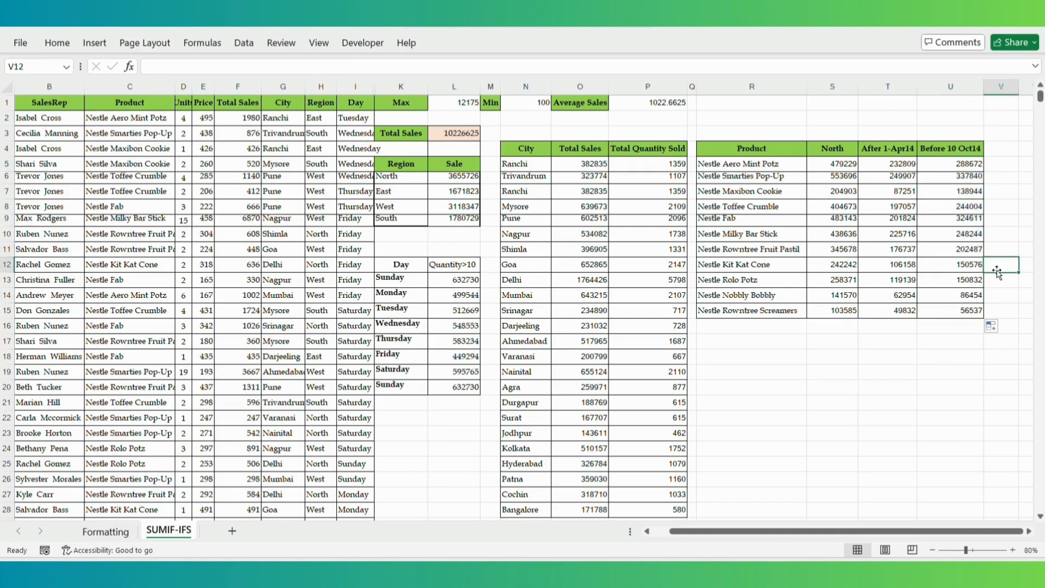